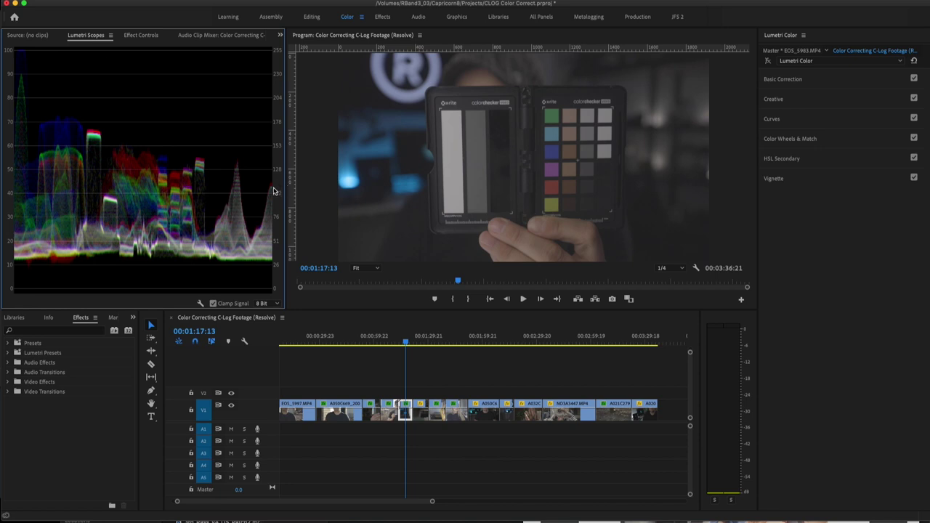
Widen the scopes, then push Blacks to -100 and raise Saturation and Contrast on the interview clip
drag(285, 189, 367, 191)
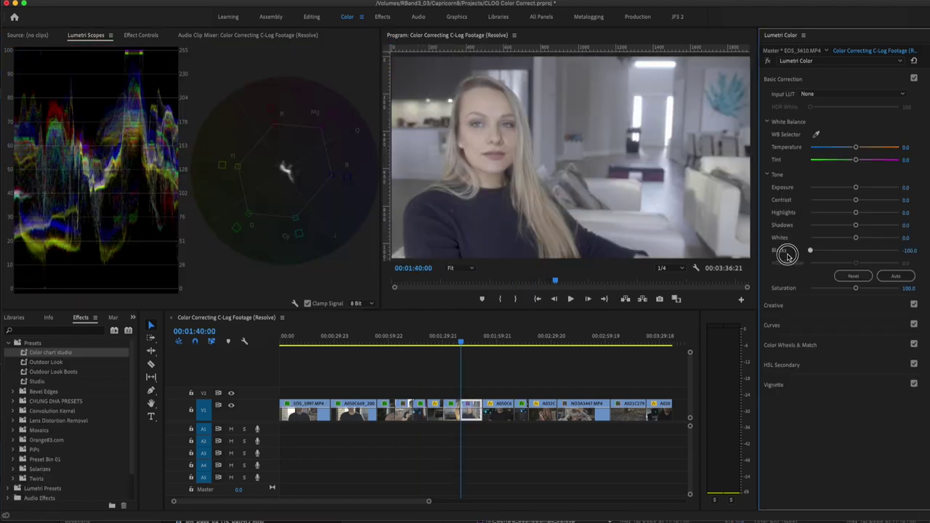
mouse_move(789, 250)
mouse_down()
mouse_move(826, 250)
mouse_move(848, 225)
mouse_move(804, 255)
mouse_up()
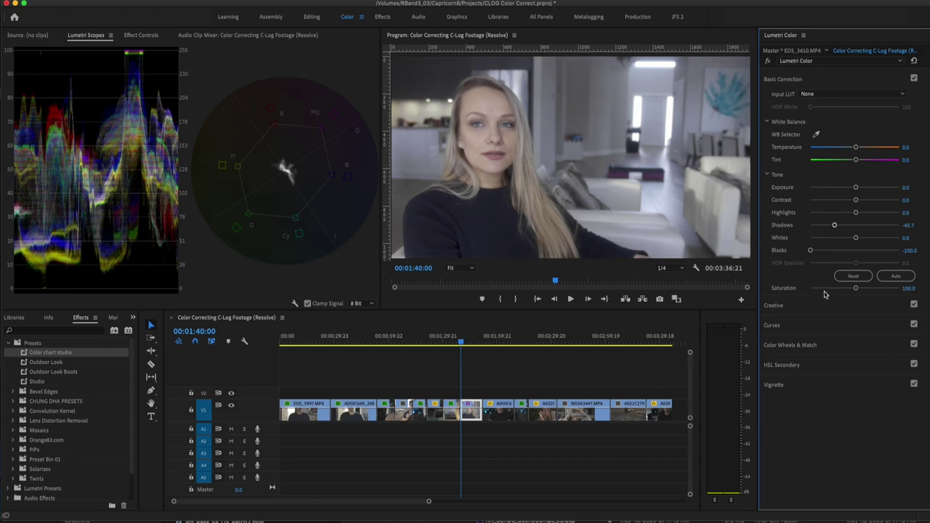
drag(856, 288, 861, 289)
drag(855, 199, 865, 197)
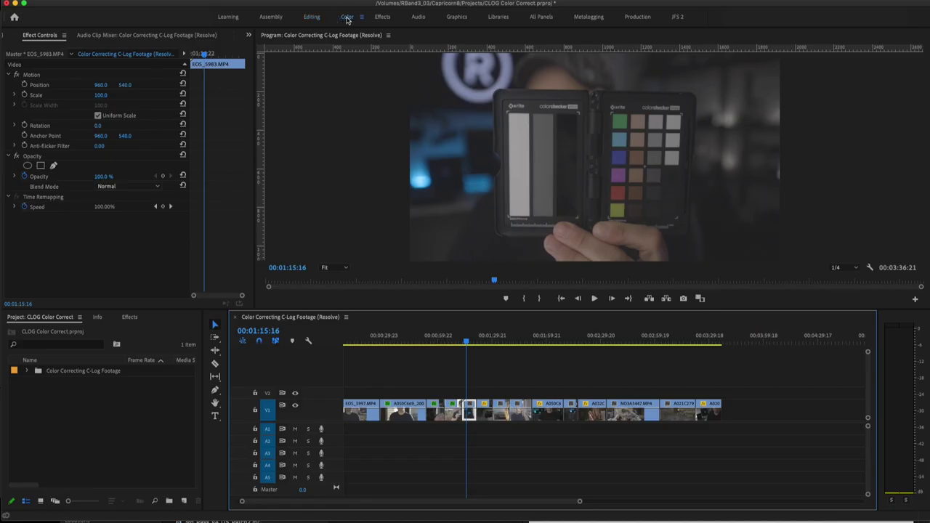
Switch to the Color workspace, park the playhead on clip EOS_5983, and show its waveform scope
click(347, 18)
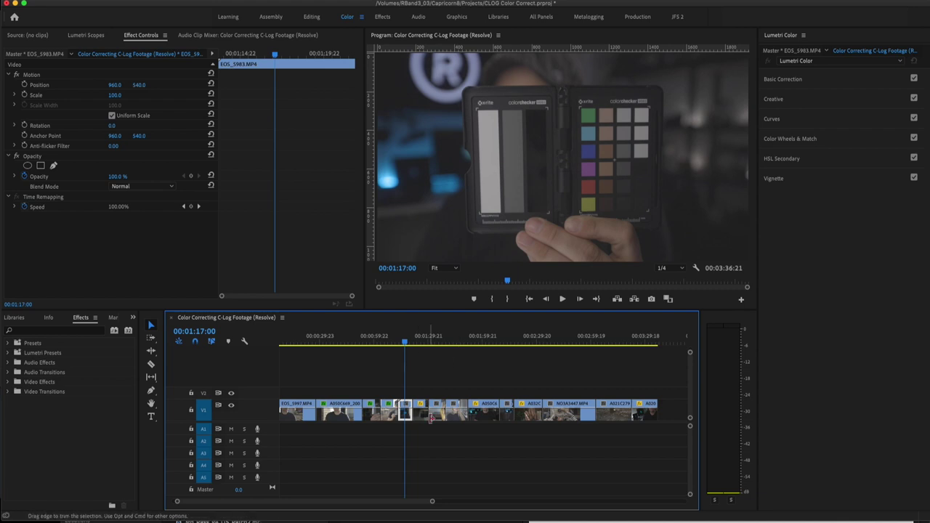
drag(421, 345, 561, 343)
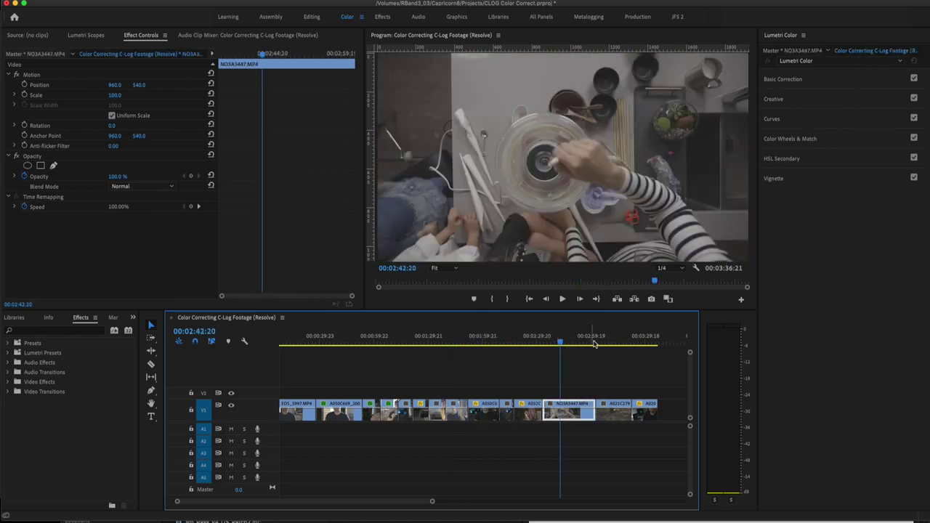
click(616, 342)
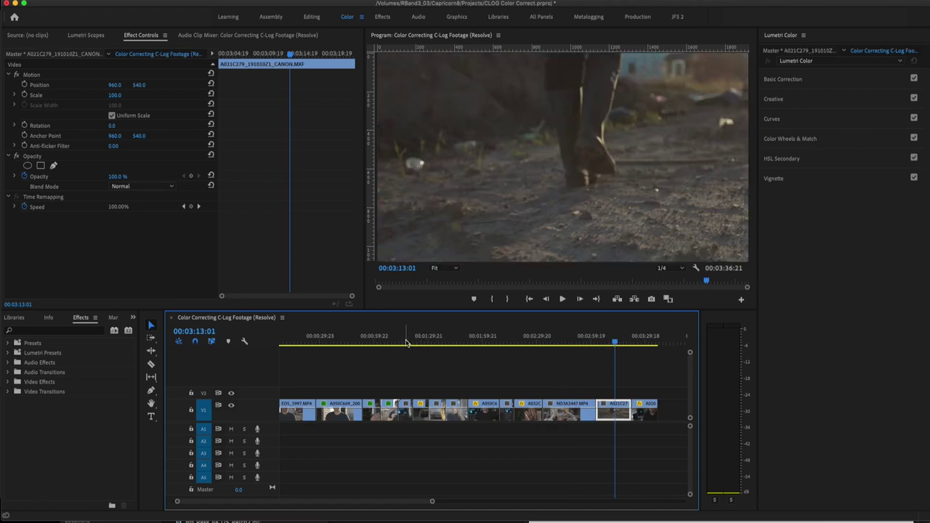
click(405, 344)
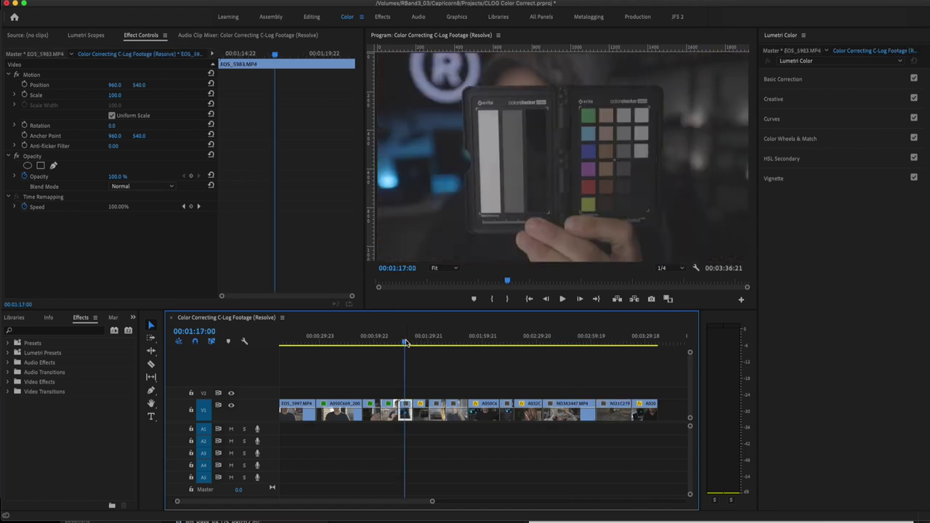
drag(363, 182, 285, 182)
click(86, 35)
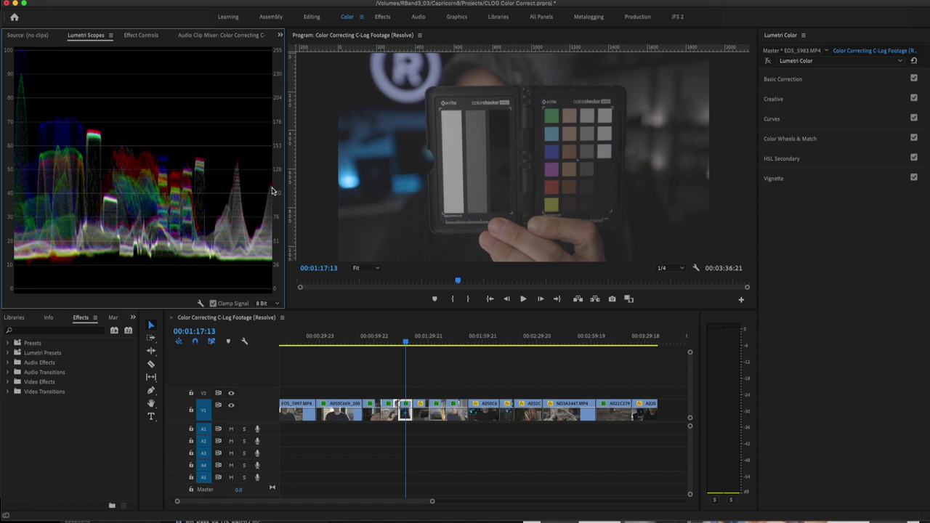
Widen the scopes area and add Vectorscope YUV beside the waveform
drag(286, 190, 364, 187)
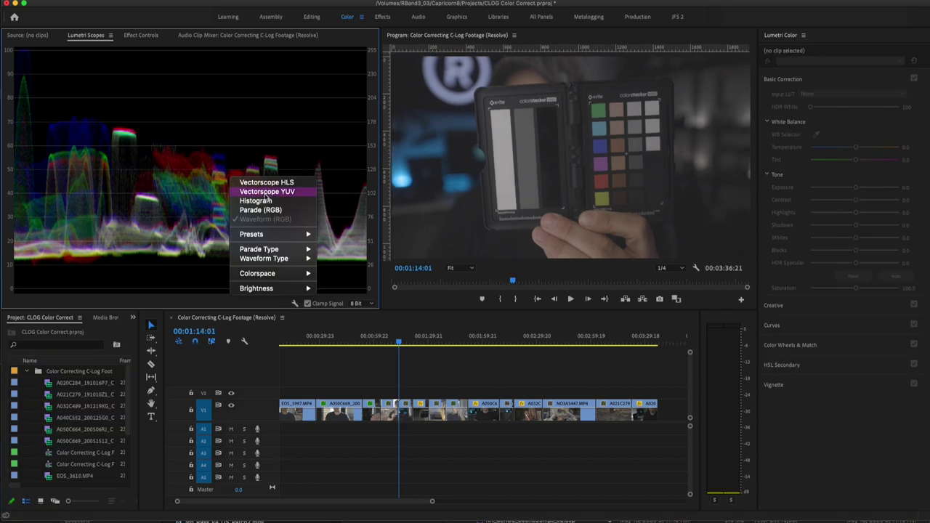
click(269, 188)
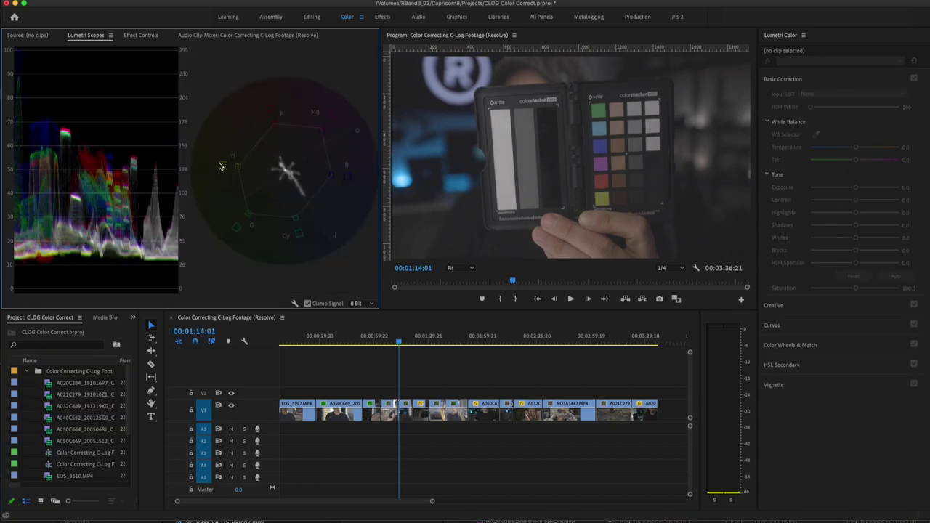
Grade clip EOS_5983 against the waveform: Blacks -62.0, Shadows -38.0, Whites 80.4, Highlights 64.1, Exposure 0.4
click(405, 411)
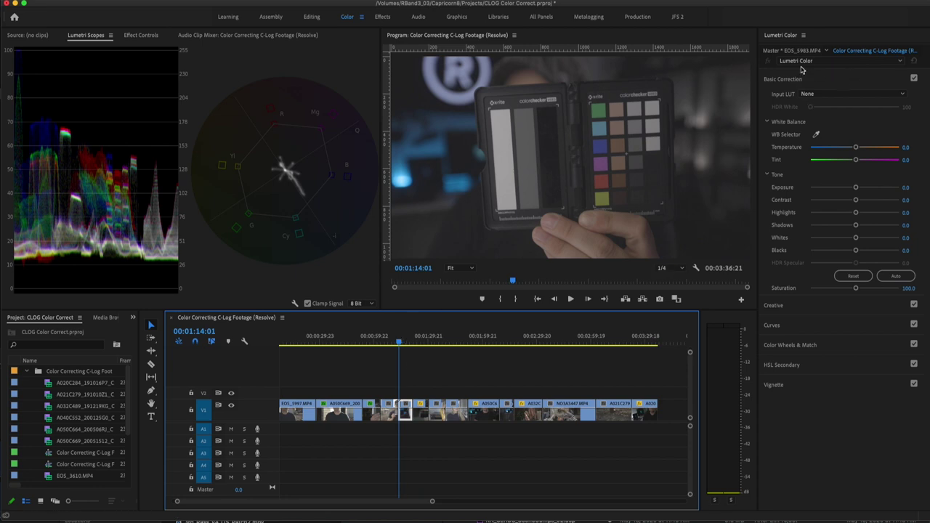
click(838, 80)
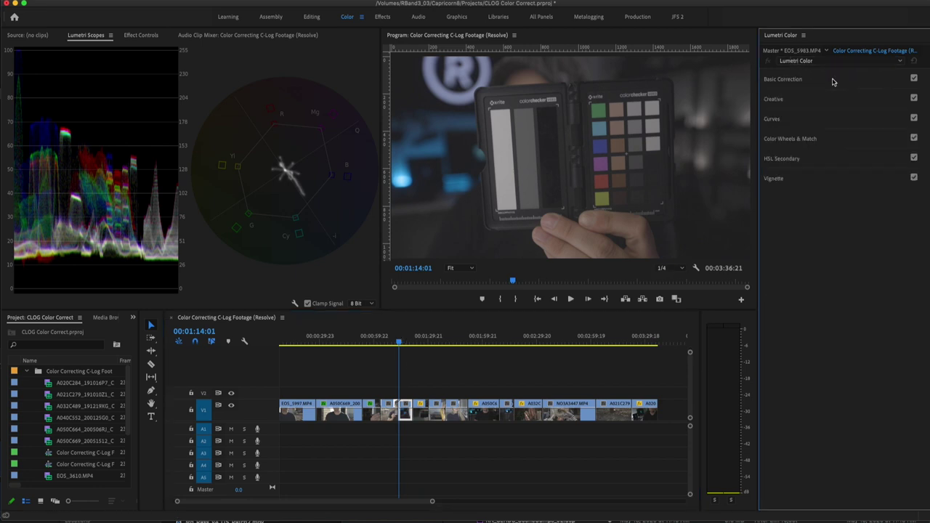
click(833, 80)
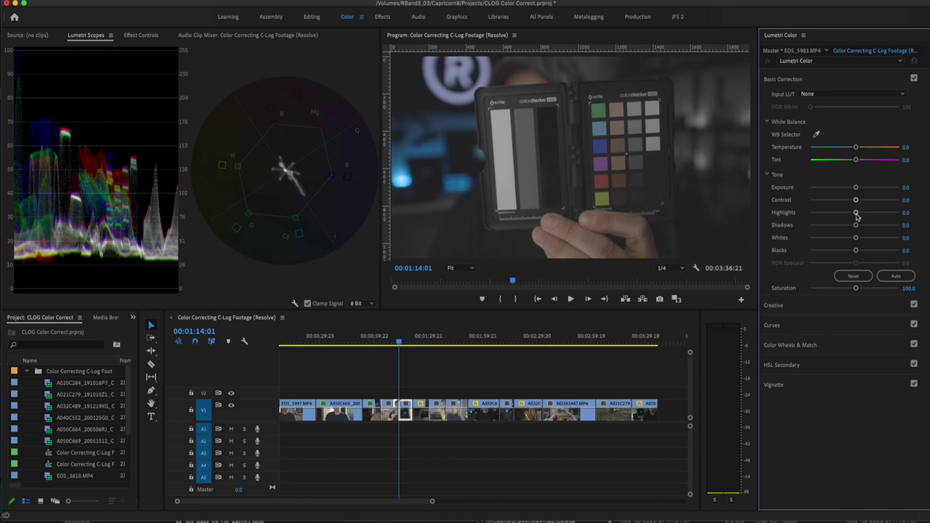
drag(856, 251, 838, 251)
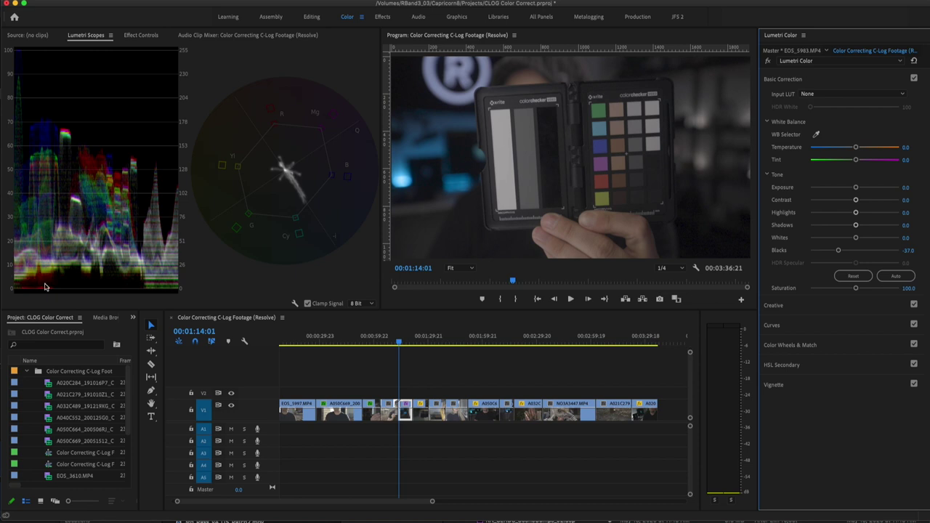
mouse_move(838, 253)
mouse_down()
mouse_move(859, 239)
mouse_move(895, 238)
mouse_move(837, 227)
mouse_move(870, 212)
mouse_move(878, 213)
mouse_move(831, 251)
mouse_up()
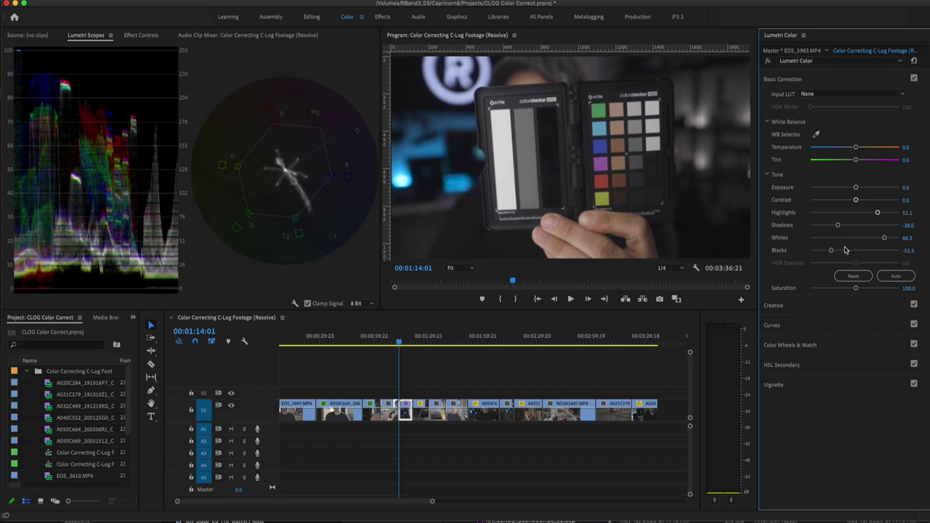
mouse_move(884, 237)
mouse_down()
mouse_move(893, 238)
mouse_move(880, 212)
mouse_move(891, 238)
mouse_up()
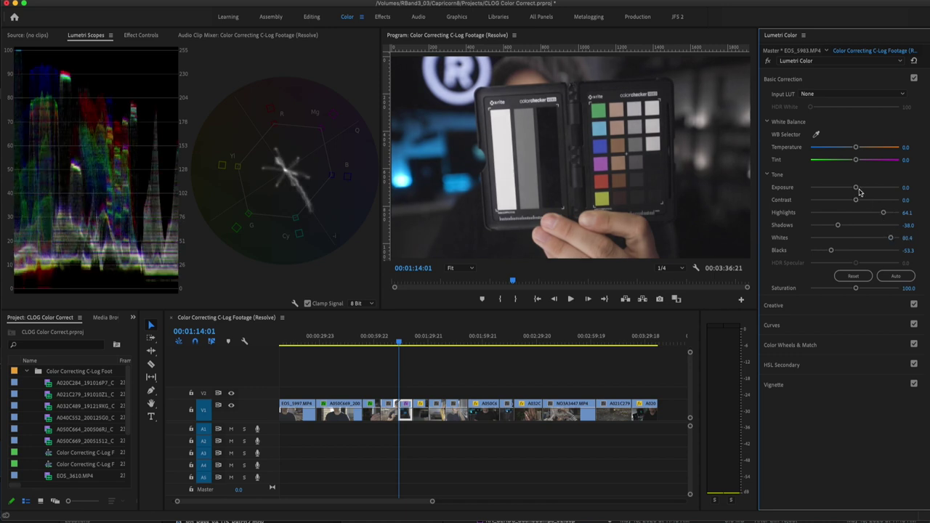
drag(856, 188, 858, 187)
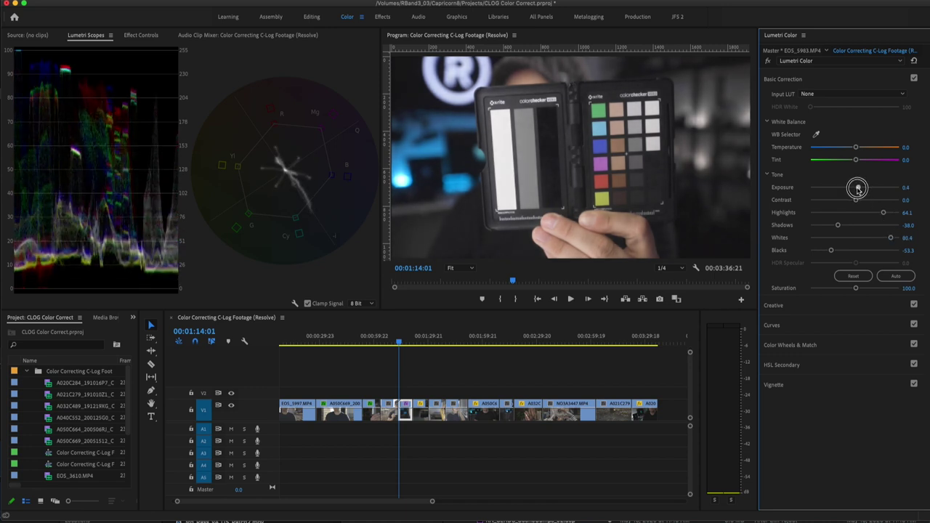
drag(831, 250, 828, 251)
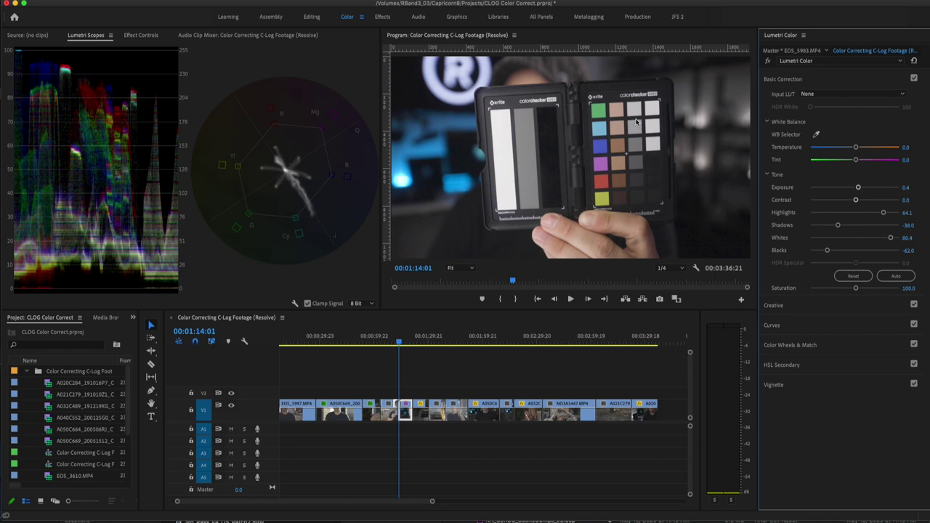
Compare with the grade bypassed, then raise Contrast to 27.2 and Saturation to 116.3
click(768, 62)
click(769, 62)
click(768, 62)
click(768, 62)
drag(857, 200, 866, 201)
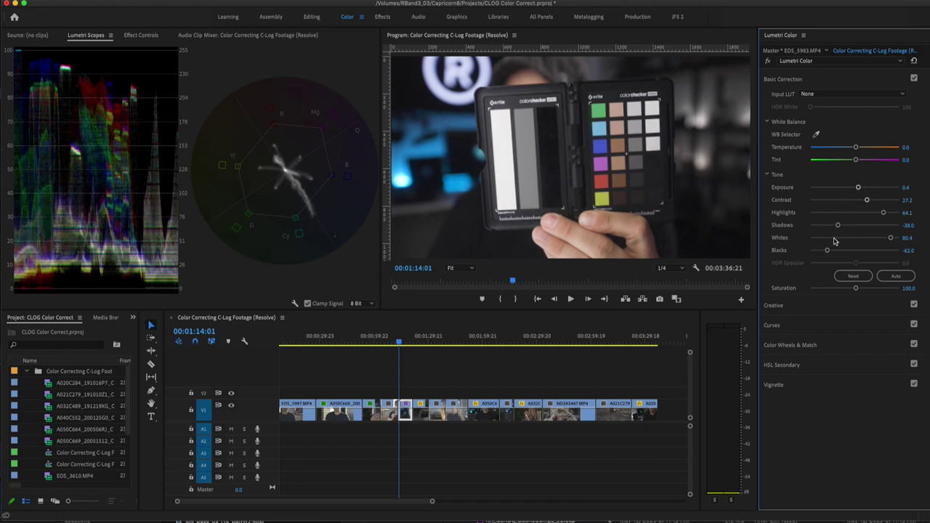
drag(856, 288, 862, 291)
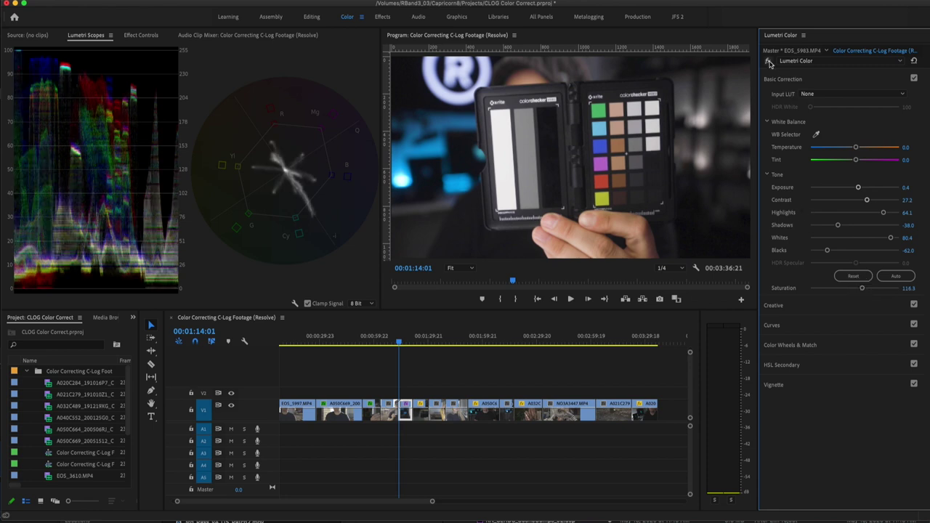
Compare graded versus ungraded again, then show the clip's Effect Controls
click(768, 63)
click(769, 62)
click(141, 36)
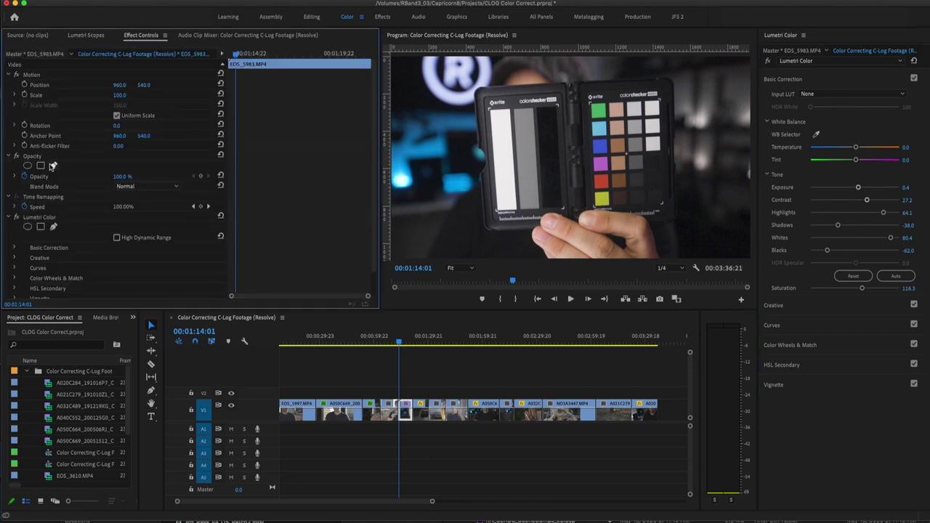
Draw a closed four-point freehand mask around the grey card
click(53, 166)
click(494, 140)
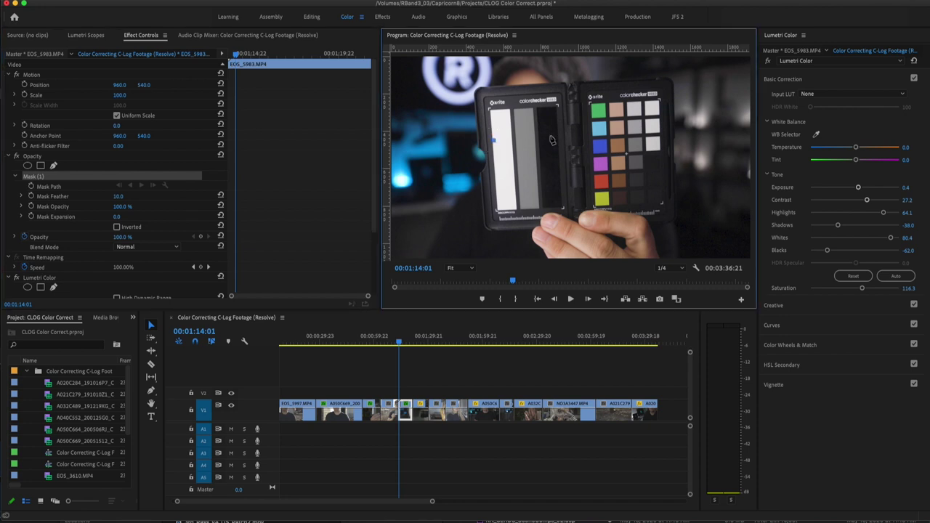
click(558, 140)
click(558, 183)
click(495, 189)
click(494, 140)
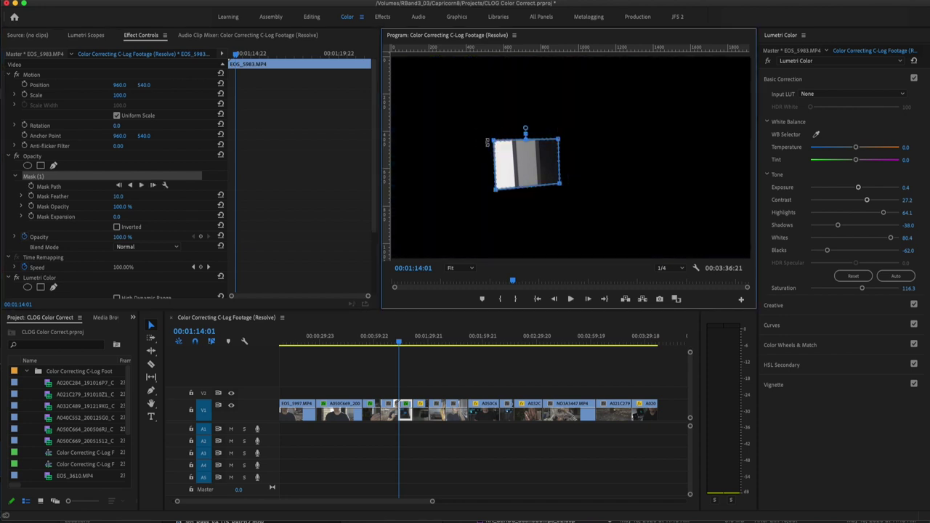
Bring Lumetri Scopes back and add the RGB parade scope
click(90, 36)
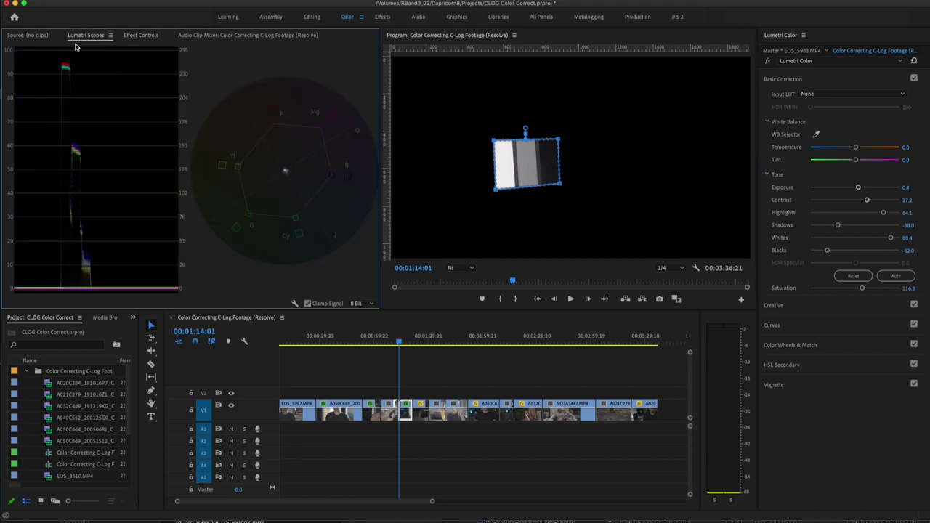
right_click(252, 152)
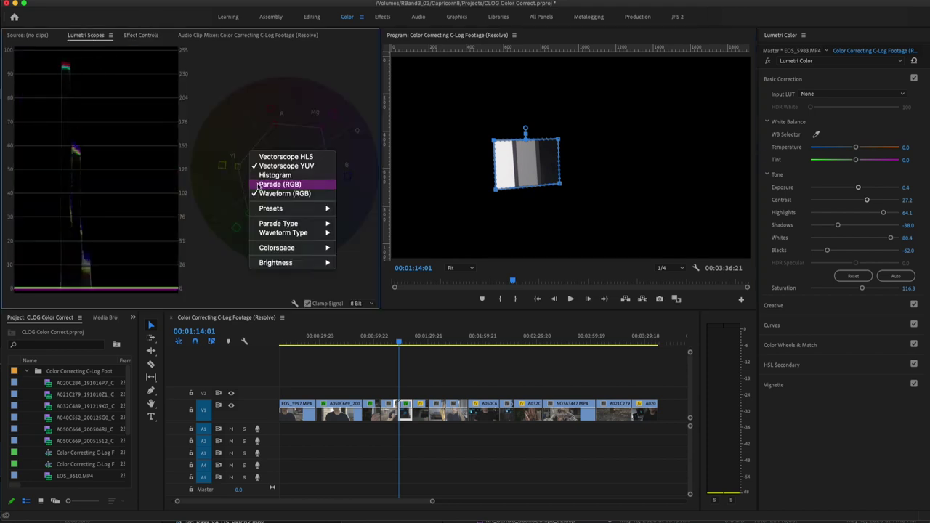
click(303, 186)
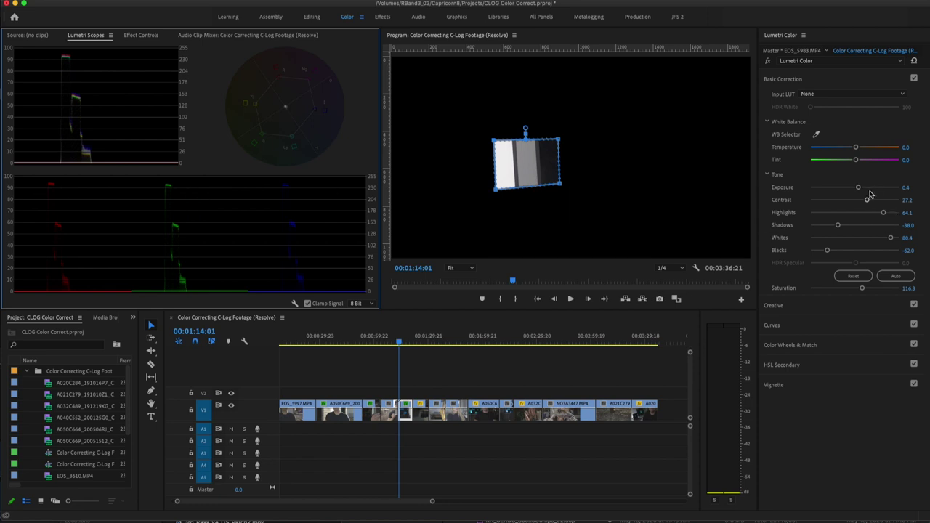
Set Tint to about -2.3 and Exposure to 0.1, then expand the colour wheels
drag(856, 159, 853, 161)
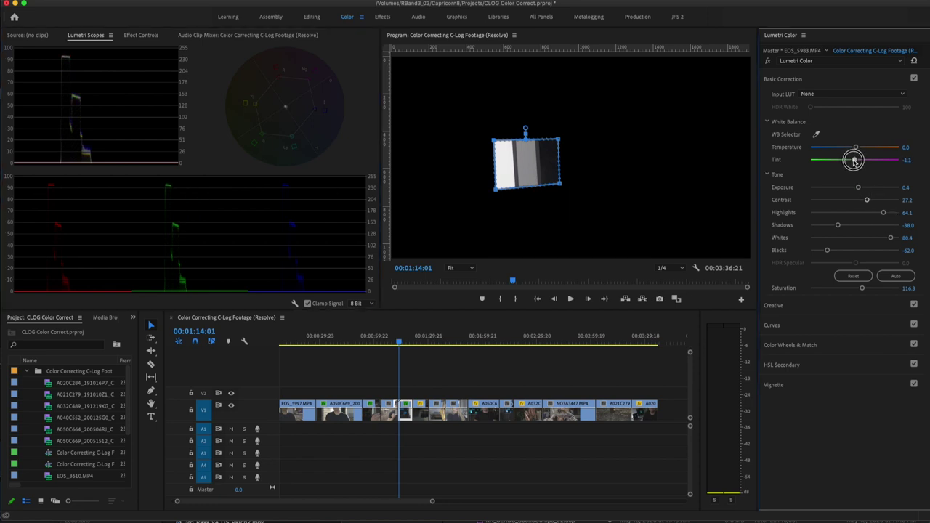
drag(855, 162, 856, 162)
drag(860, 188, 855, 189)
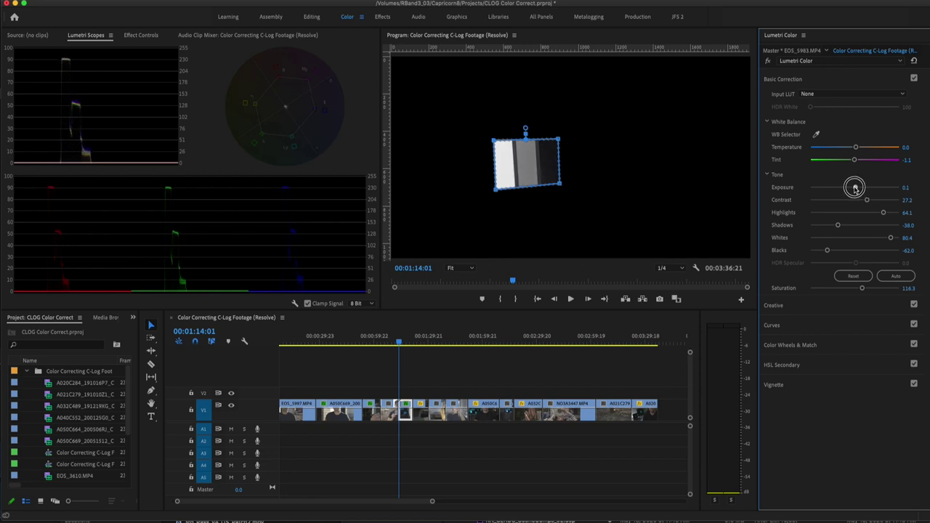
drag(855, 188, 855, 188)
click(818, 346)
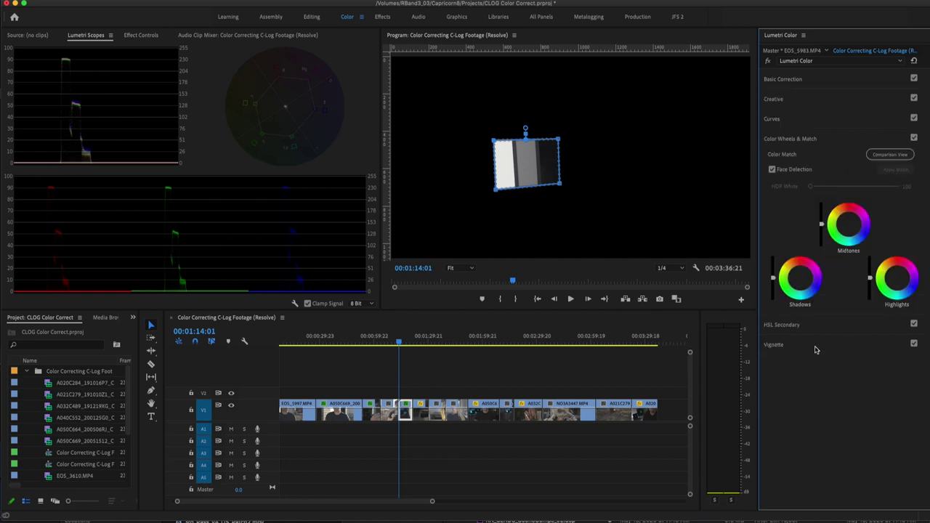
Return to Effect Controls showing Mask (1) with Feather 10.0, Opacity 100% and Expansion 0.0
click(849, 225)
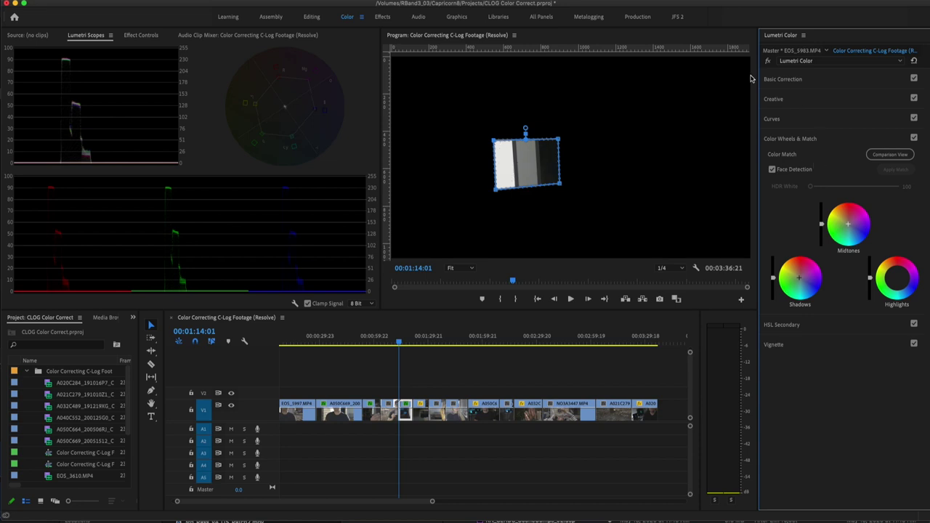
click(146, 35)
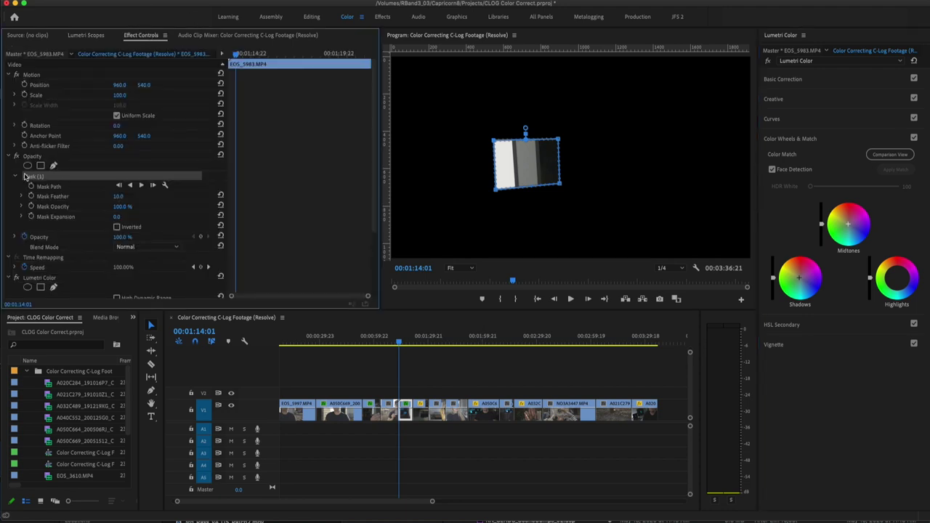
With Opacity off, reposition the mask over the hand holding the chart, then re-enable Opacity
click(17, 156)
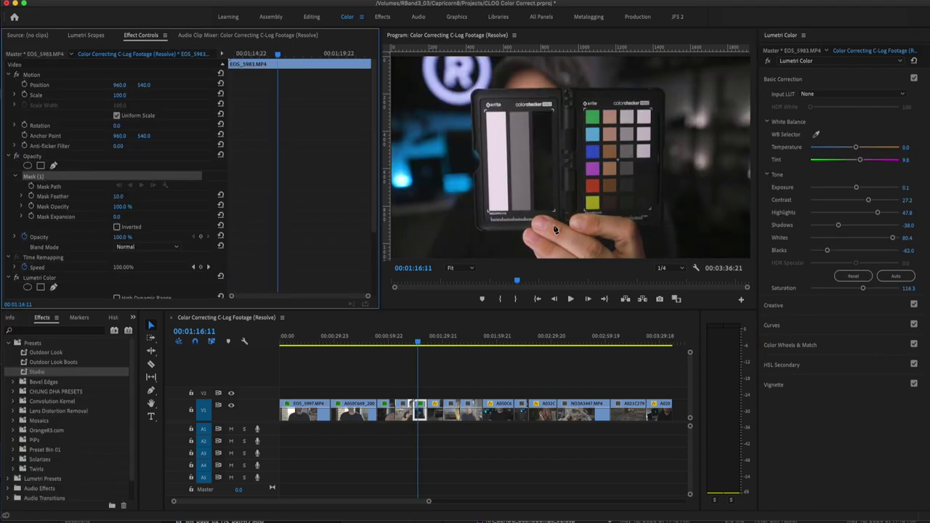
click(555, 230)
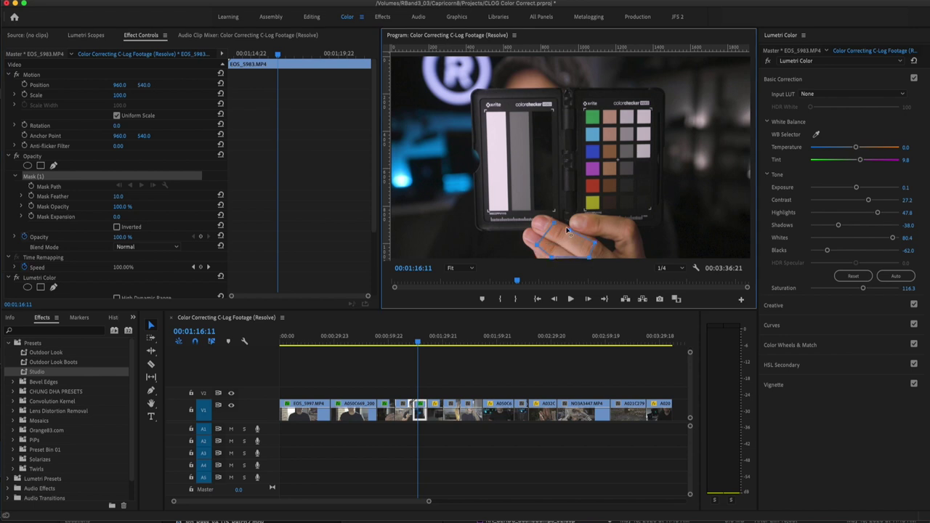
click(561, 234)
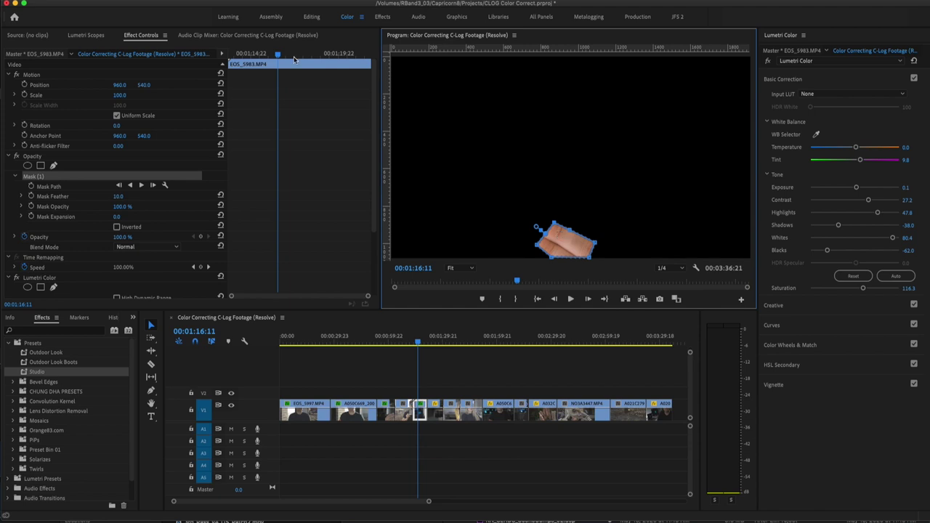
Watching the scopes, set the hand to Tint 14.1, Highlights 9.8, Contrast 28.3 and Whites 72.8
click(85, 36)
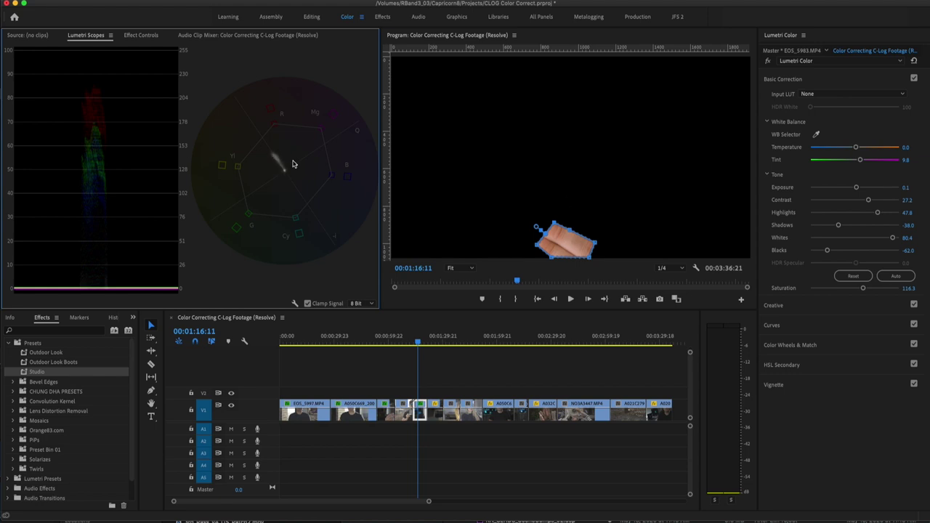
drag(859, 161, 860, 162)
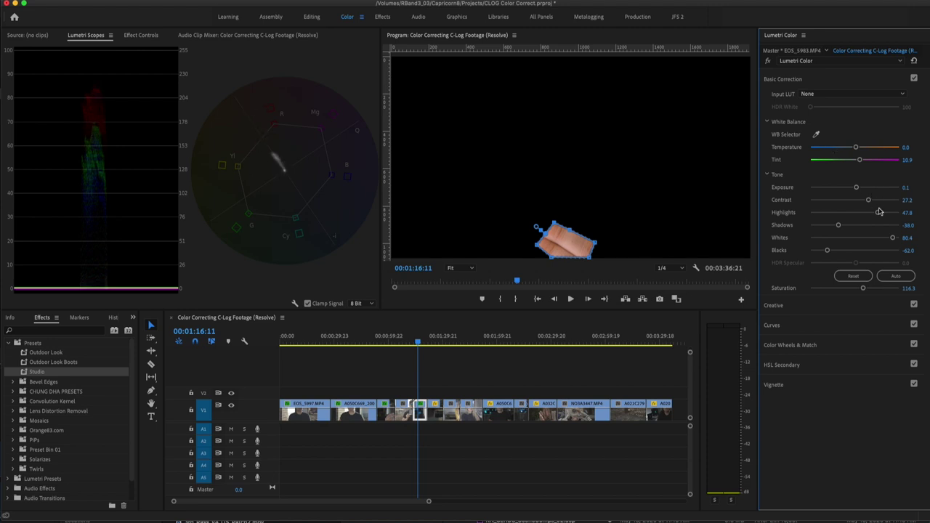
drag(878, 214, 858, 213)
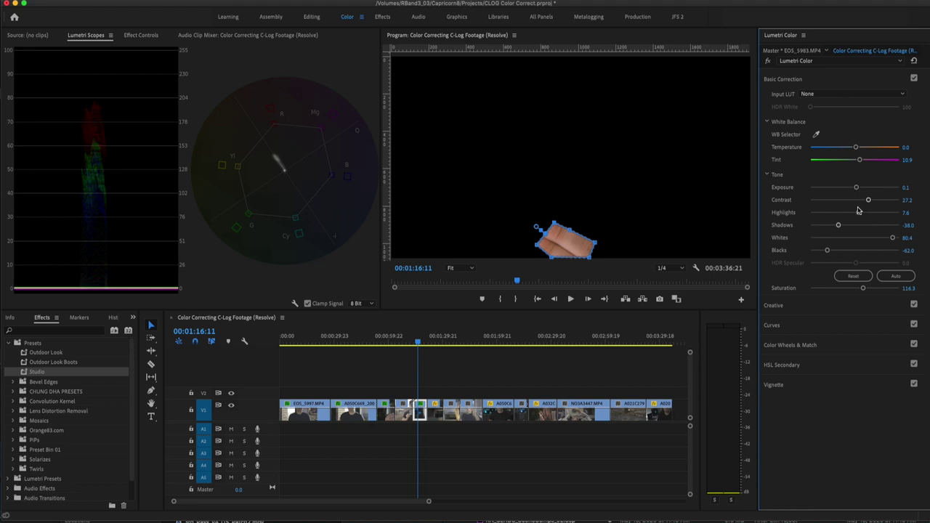
drag(870, 203, 854, 214)
drag(893, 237, 886, 239)
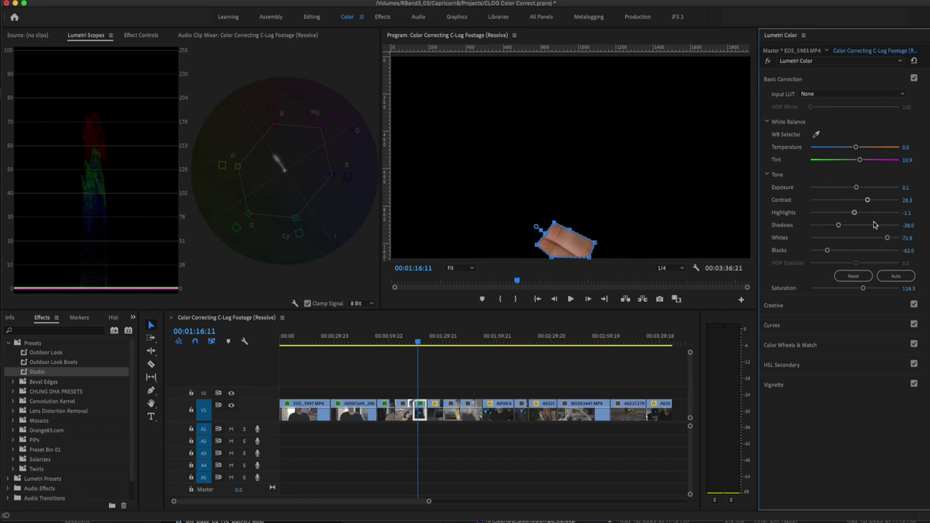
drag(854, 212, 859, 213)
drag(861, 160, 860, 160)
Disable Opacity in Effect Controls to view the full chart frame at 01:16:05
click(138, 35)
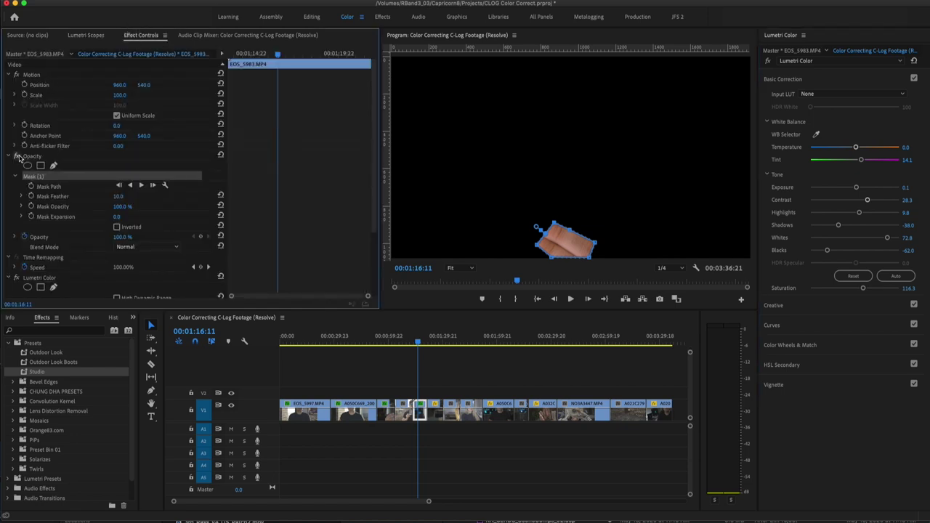
click(17, 157)
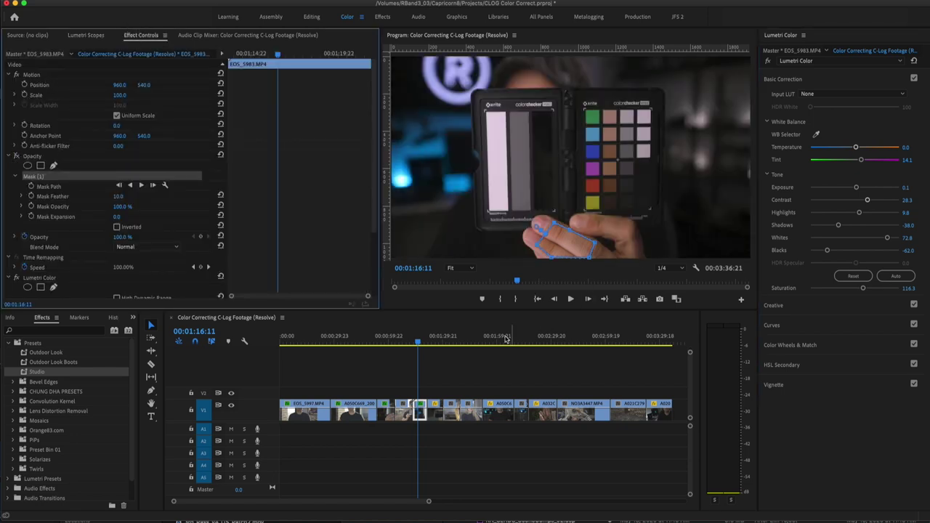
click(419, 338)
click(423, 414)
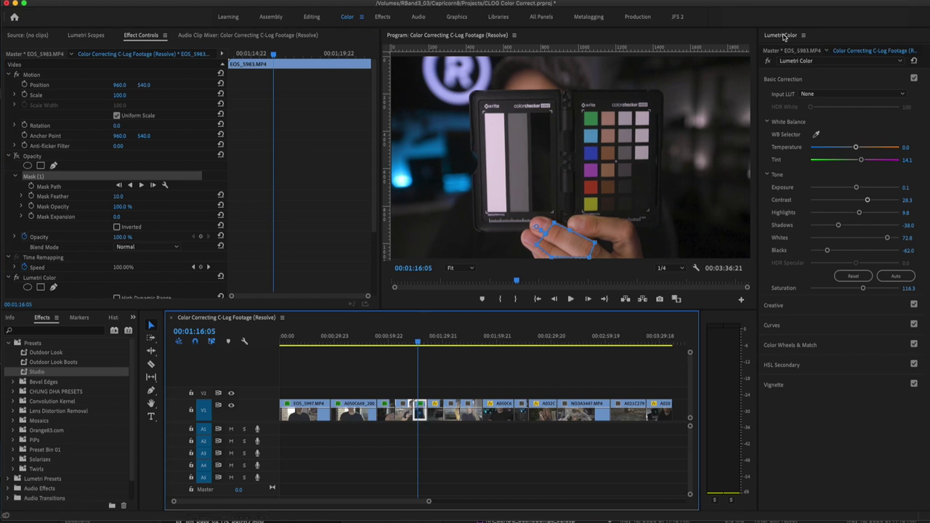
Save the Lumetri Color grade as a preset named 'Color chart studio'
right_click(782, 36)
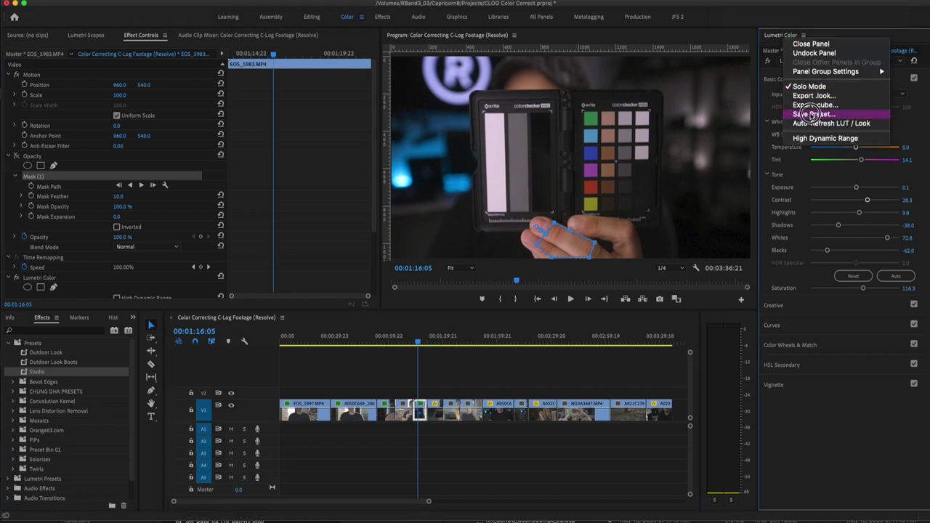
click(812, 114)
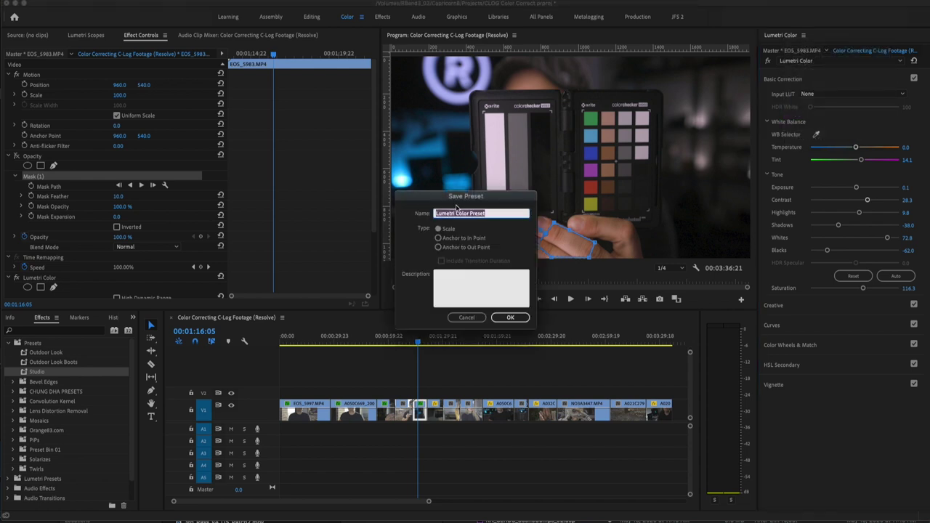
key(BackSpace)
click(510, 318)
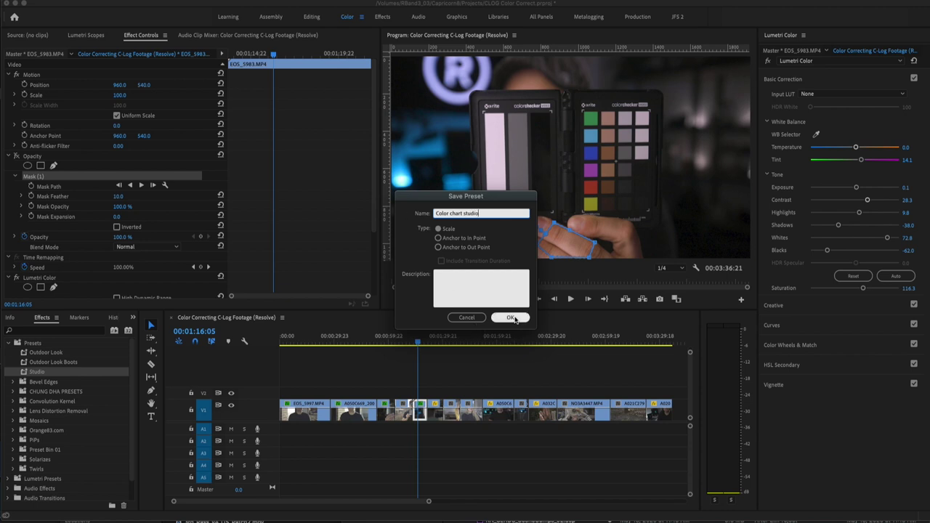
Find and select the Color chart studio preset under Presets in the Effects panel
key(shift+1)
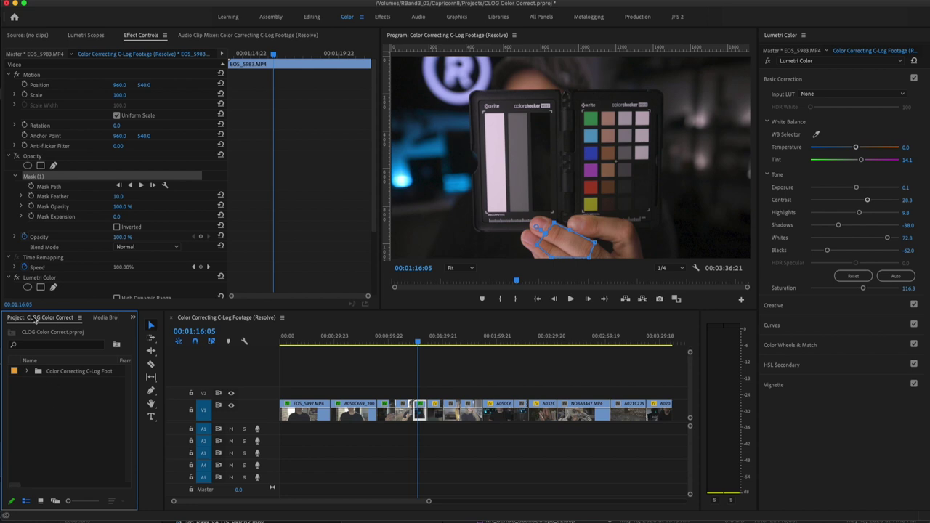
key(shift+7)
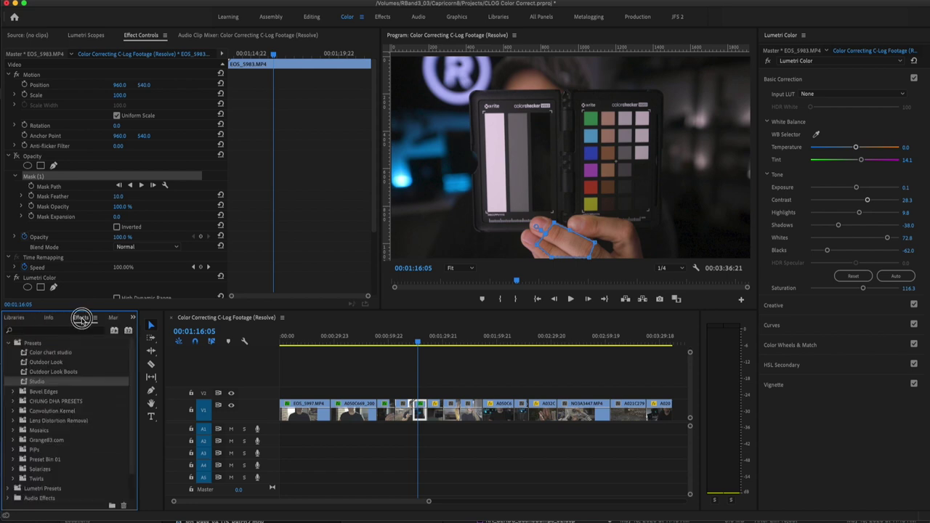
click(38, 352)
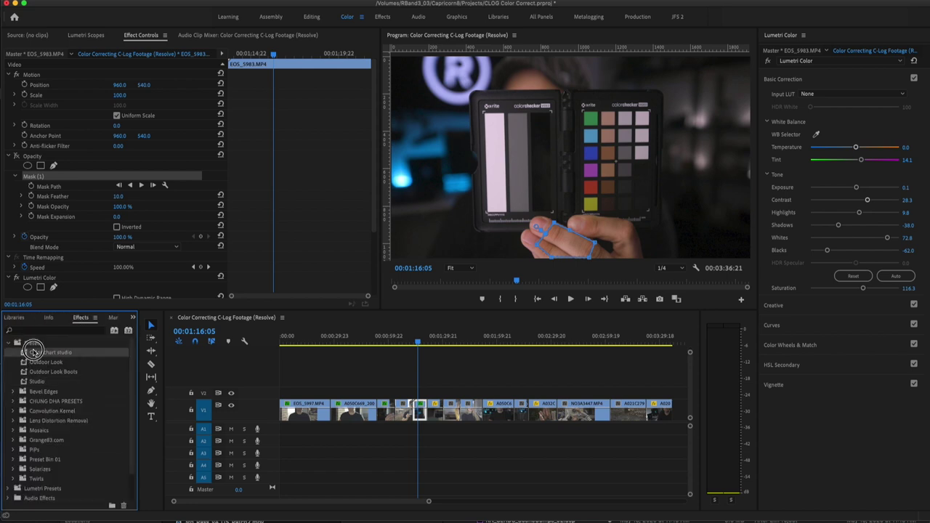
click(418, 348)
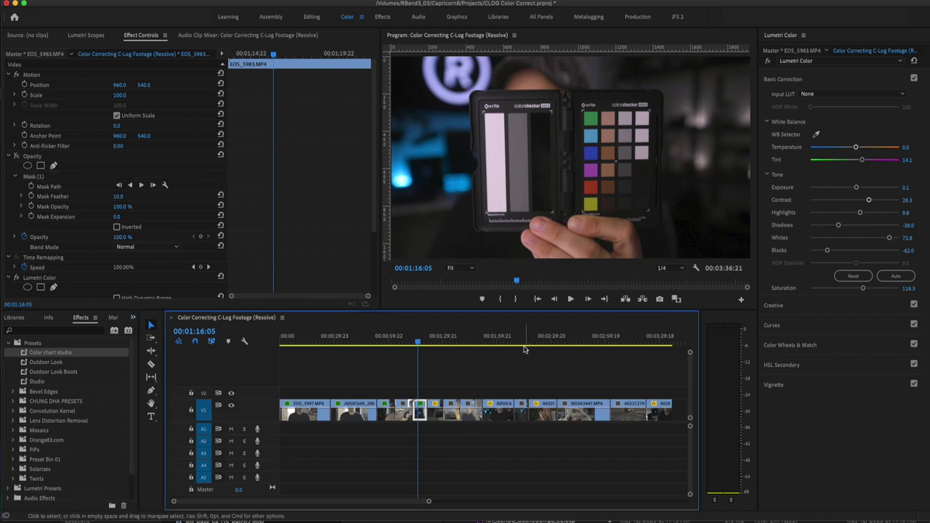
Move to the talking-head clip EOS_5980 and apply the Color chart studio preset
click(514, 342)
drag(515, 341, 514, 342)
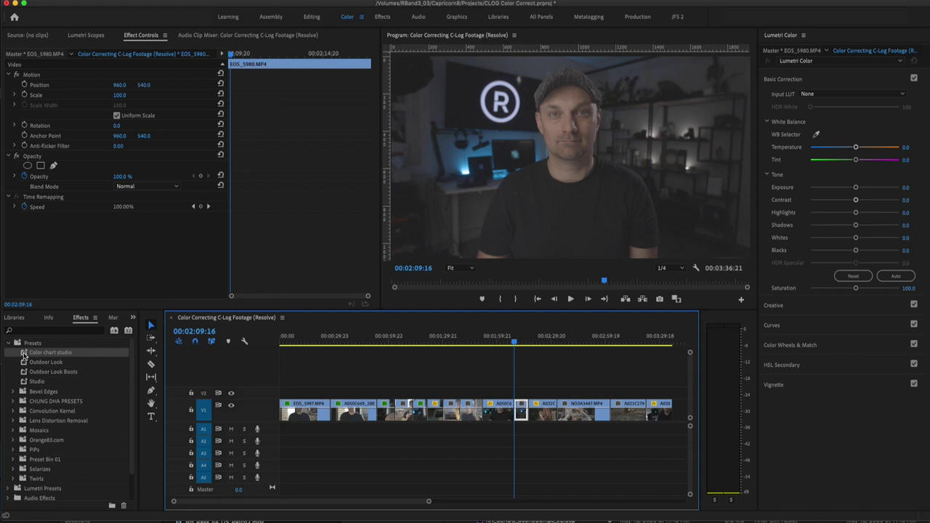
double_click(24, 354)
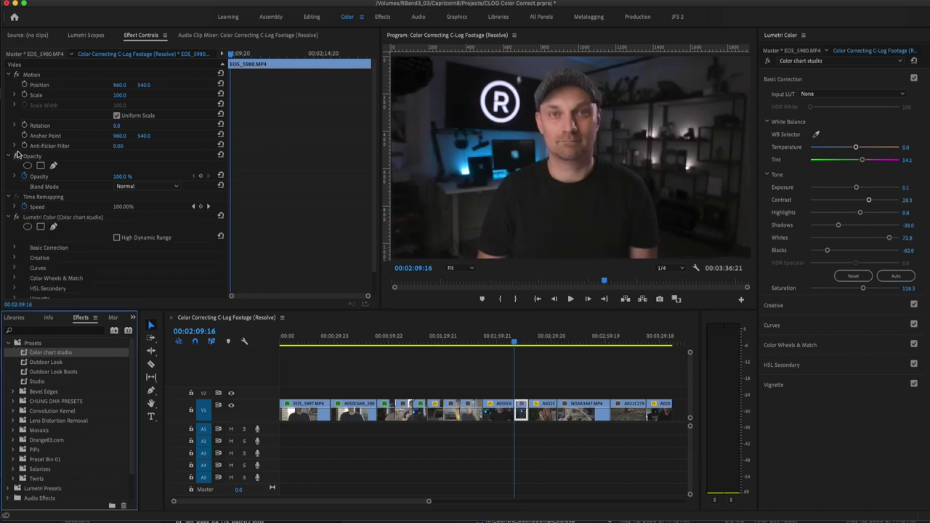
Draw a pen mask around the man's face using the preset's mask settings
click(53, 166)
click(469, 166)
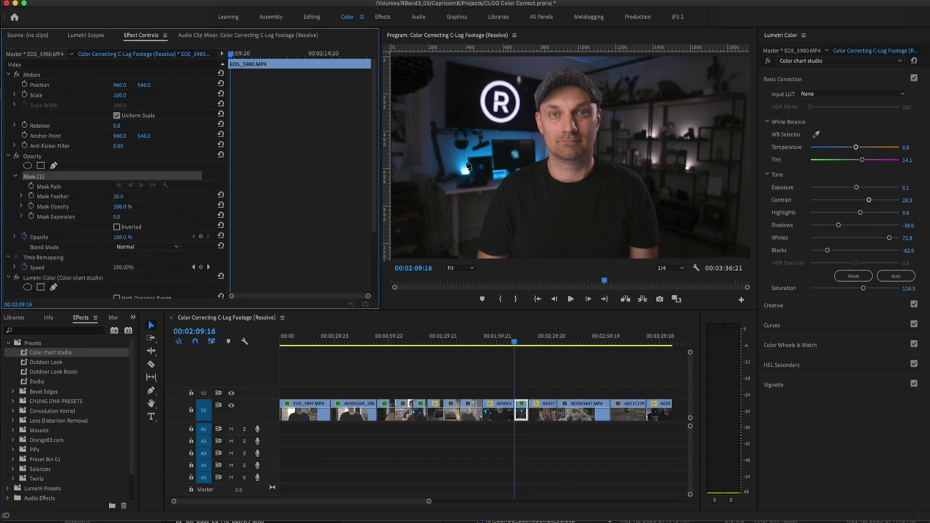
click(546, 125)
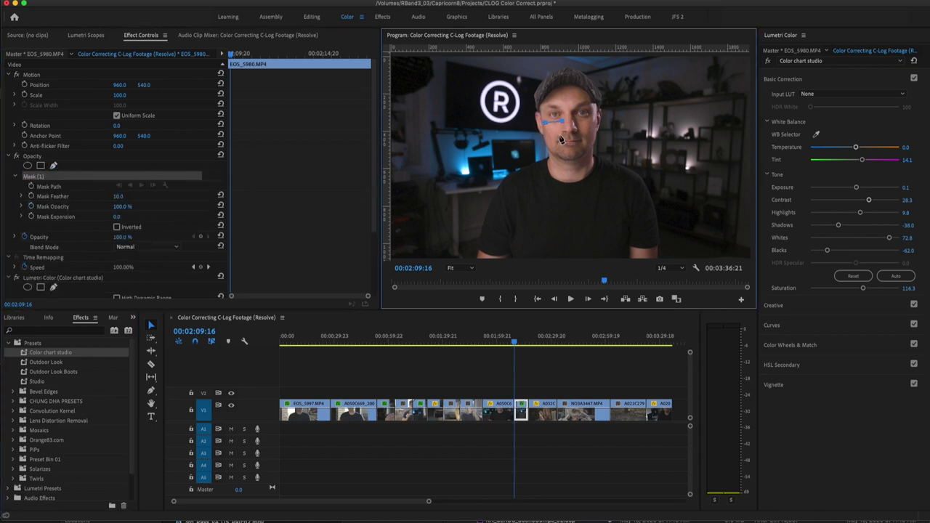
click(550, 124)
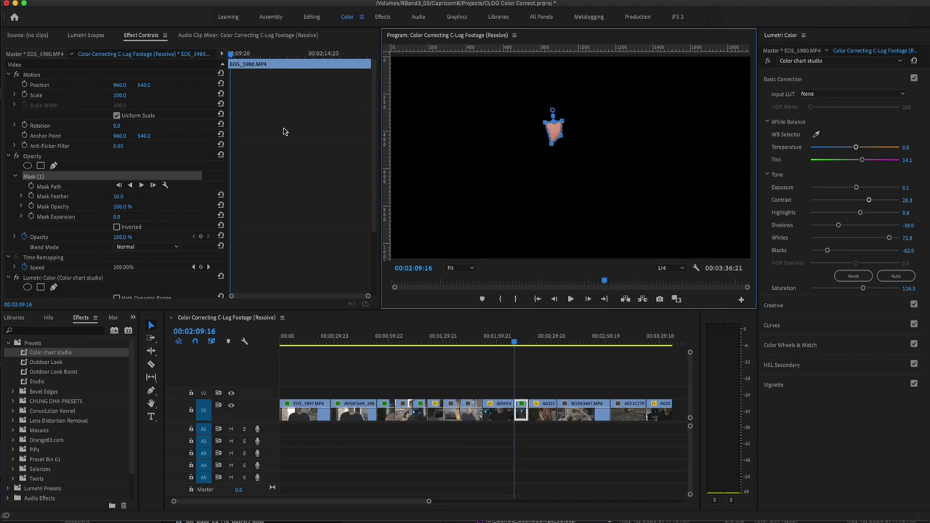
With Lumetri Scopes showing, set Highlights to -6.5 and Tint to 7.6
click(86, 36)
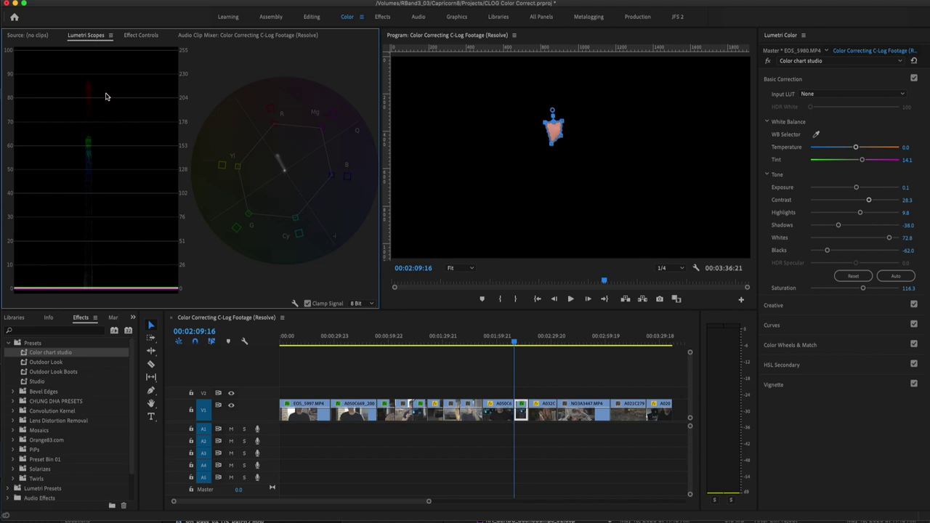
drag(862, 214, 851, 216)
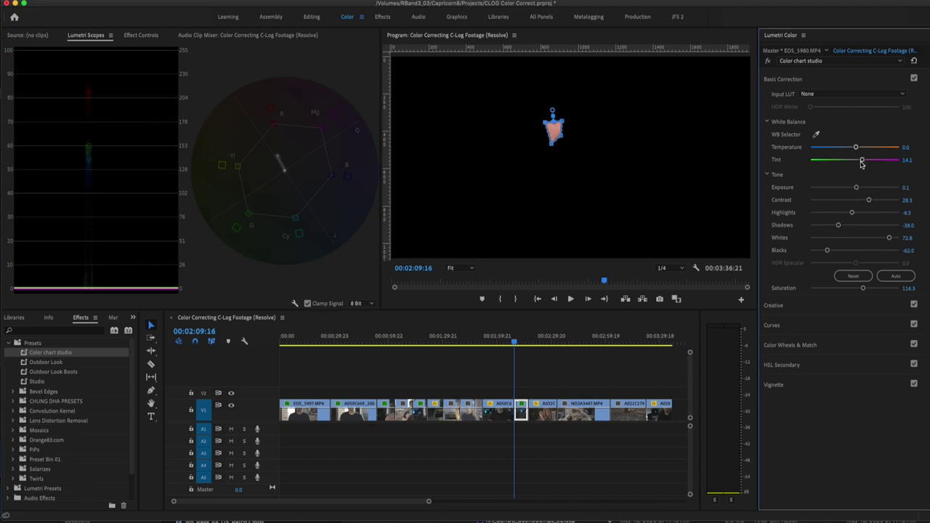
drag(862, 160, 858, 161)
Disable Opacity to show the full frame and set Creative Sharpen to 13 on EOS_5980
click(143, 37)
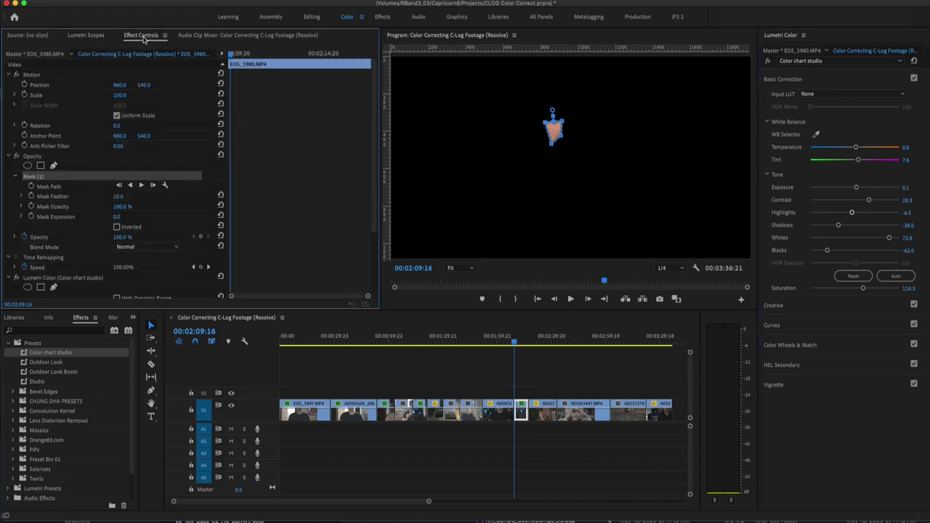
click(16, 157)
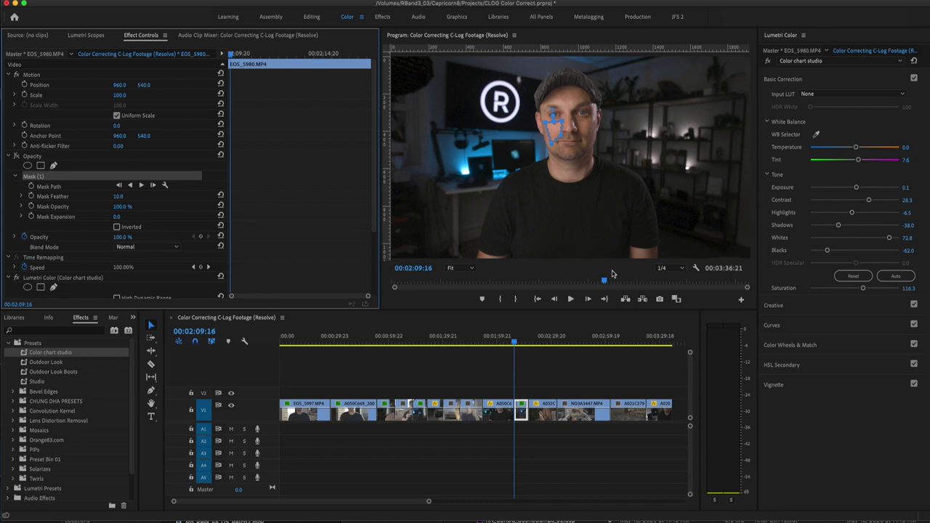
click(528, 362)
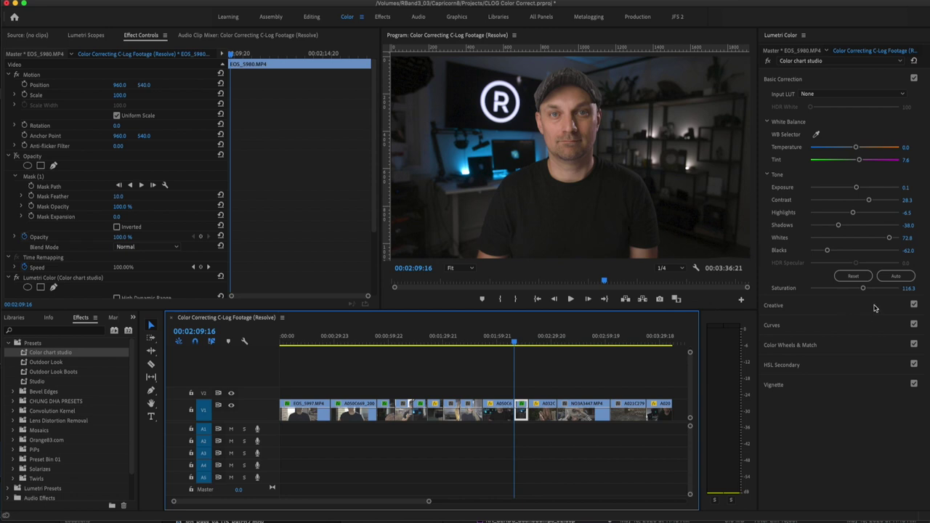
click(846, 305)
drag(852, 247, 860, 247)
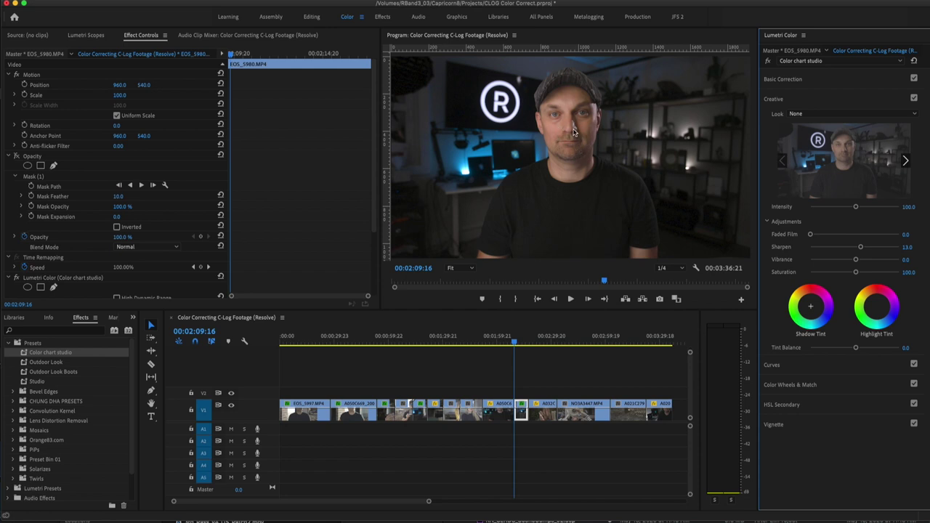
Try shifting the HSL Secondary correction wheel, then reset it to neutral
click(792, 405)
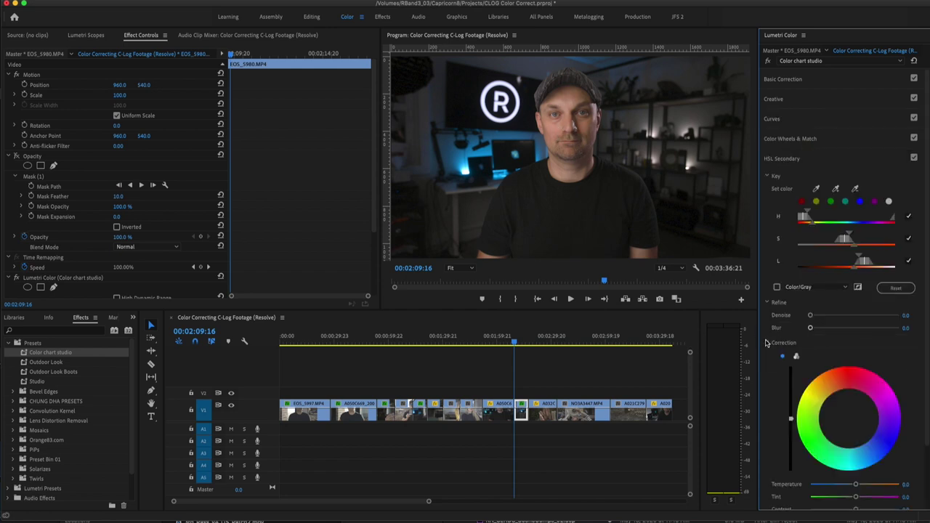
drag(845, 423, 887, 422)
double_click(850, 408)
click(821, 158)
Compare the Creative adjustments on and off, leave them unchecked, and move to clip EOS_5216
click(800, 102)
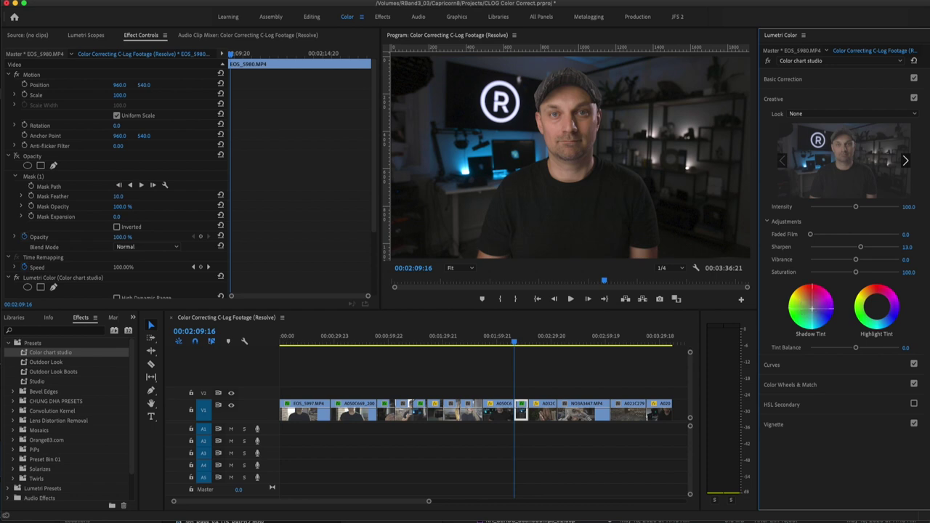
click(914, 98)
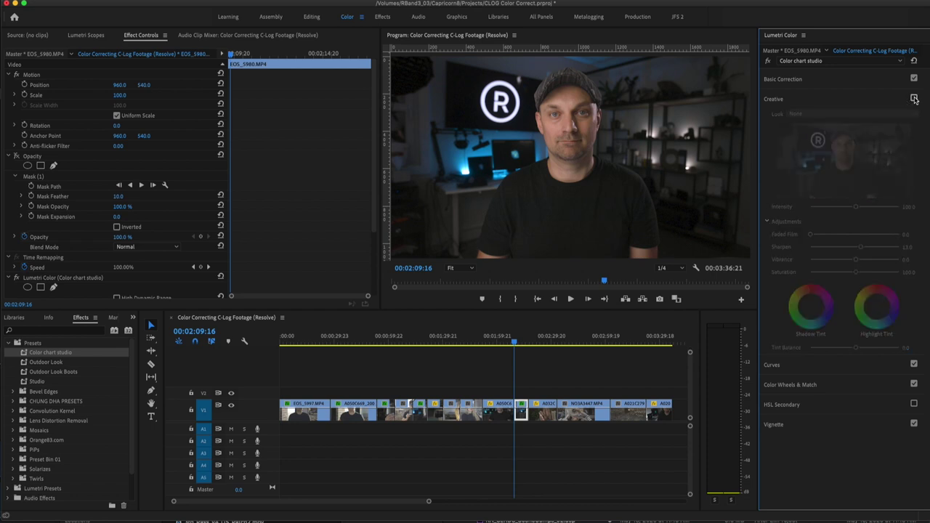
click(914, 99)
click(914, 98)
click(914, 98)
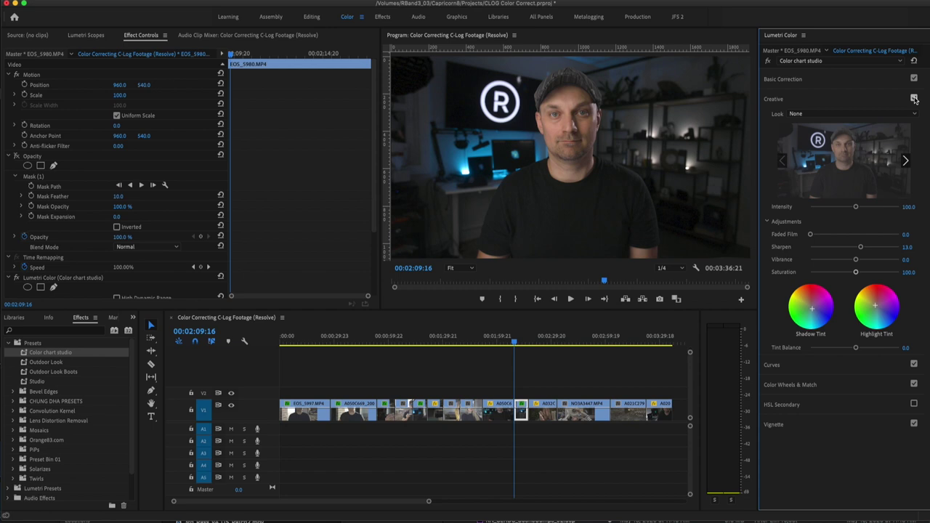
click(914, 99)
click(804, 99)
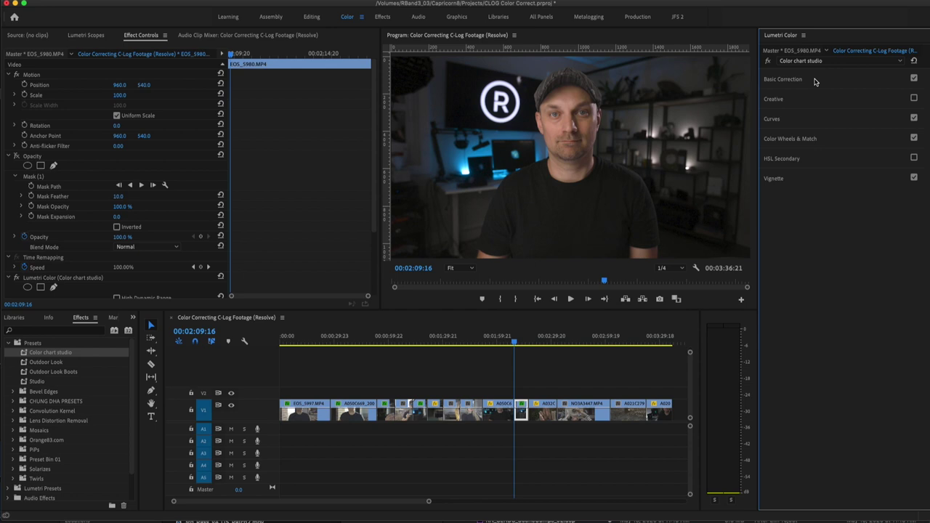
drag(436, 336, 443, 336)
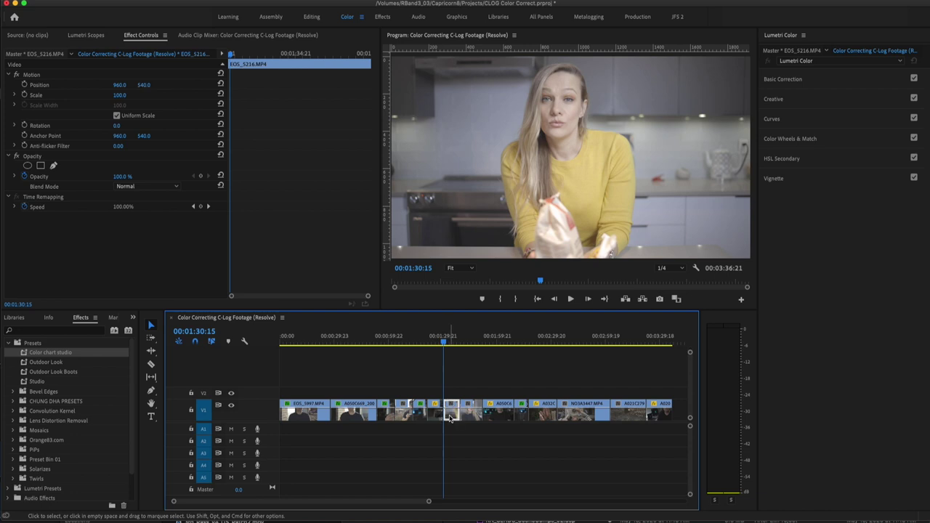
Set Blacks -68.5, Highlights -15.2, Contrast 28.3, Saturation 114.1 on EOS_5216, then start an opacity mask
click(81, 36)
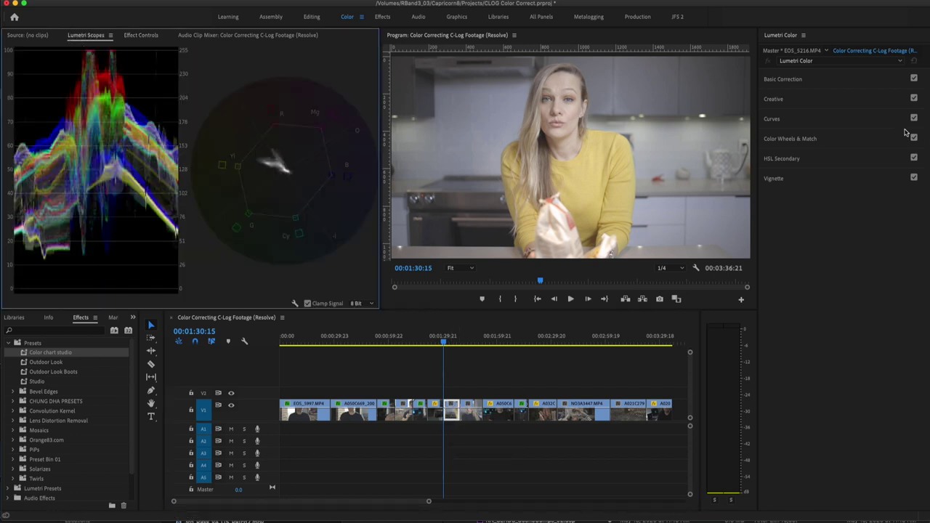
click(836, 78)
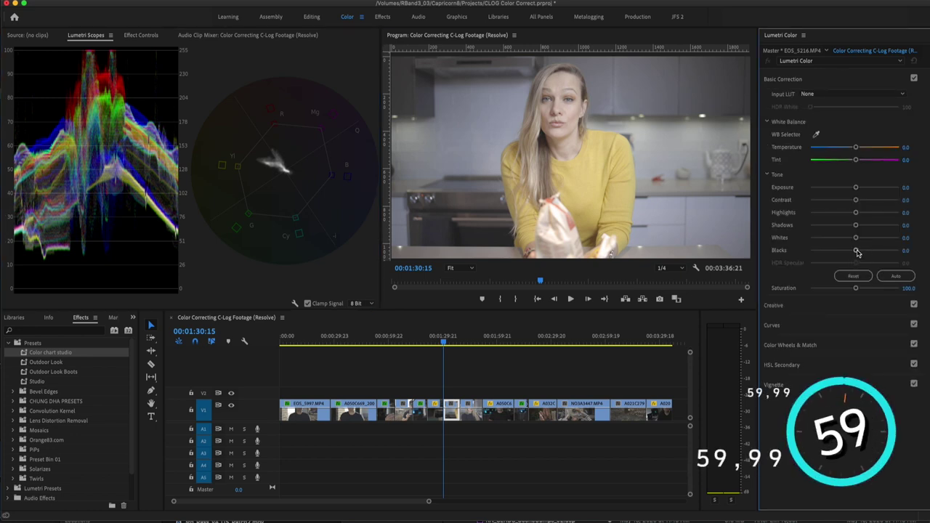
drag(857, 251, 824, 251)
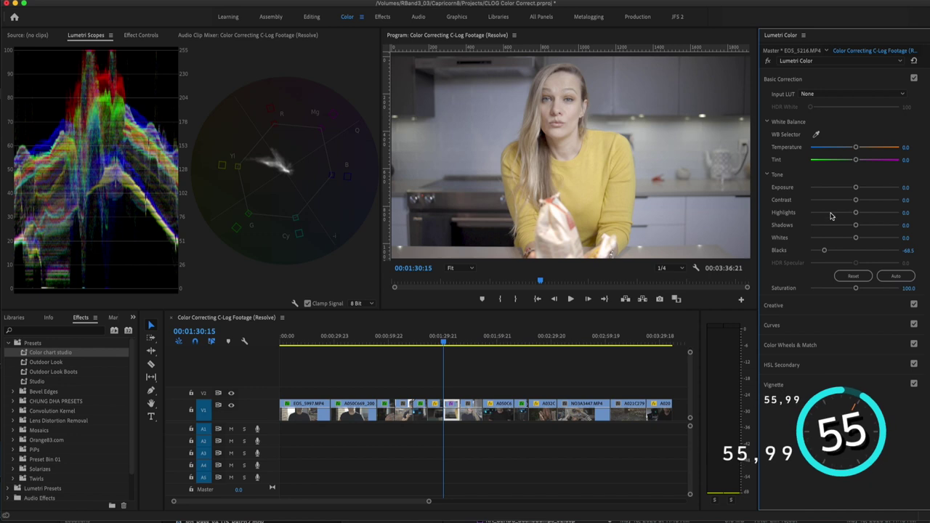
mouse_move(855, 213)
mouse_down()
mouse_move(849, 224)
mouse_move(857, 201)
mouse_move(865, 204)
mouse_up()
drag(856, 288, 861, 289)
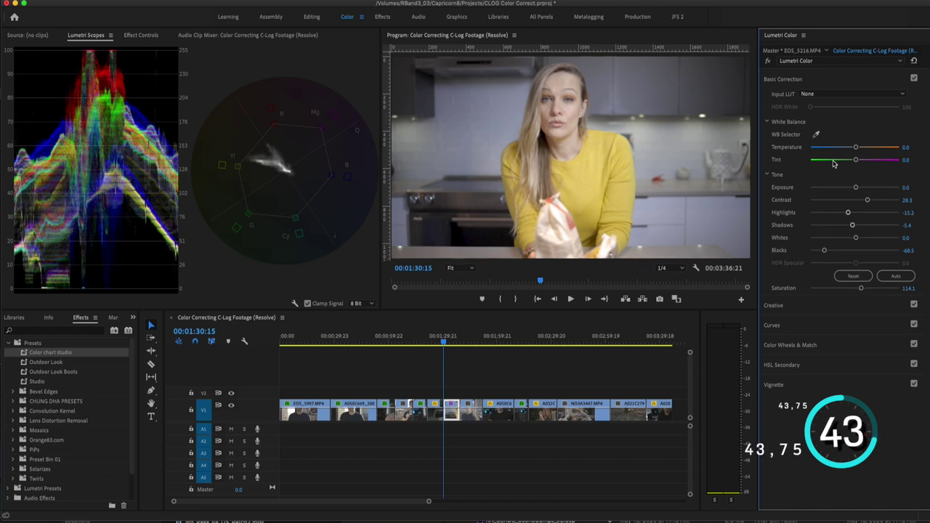
click(140, 35)
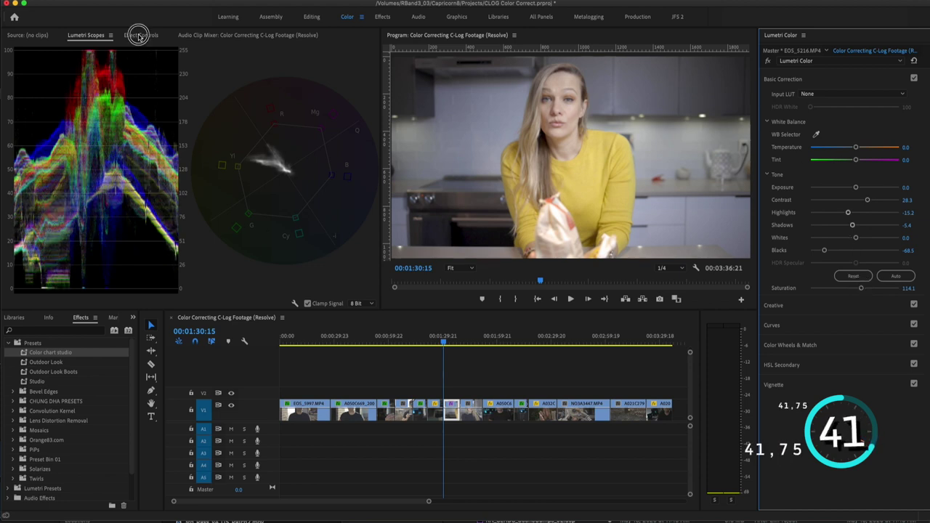
click(55, 166)
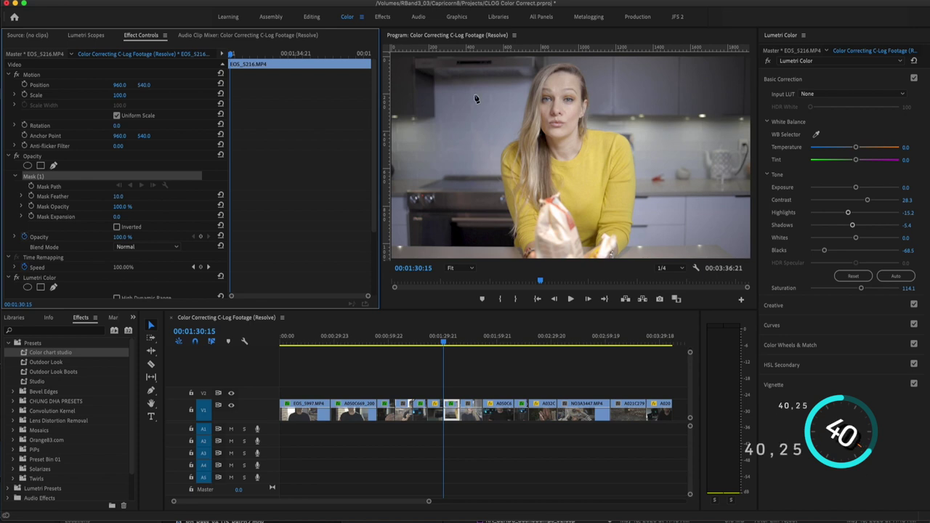
Draw a closed four-point pen mask around a skin patch on the woman's face
click(562, 107)
click(578, 108)
click(575, 131)
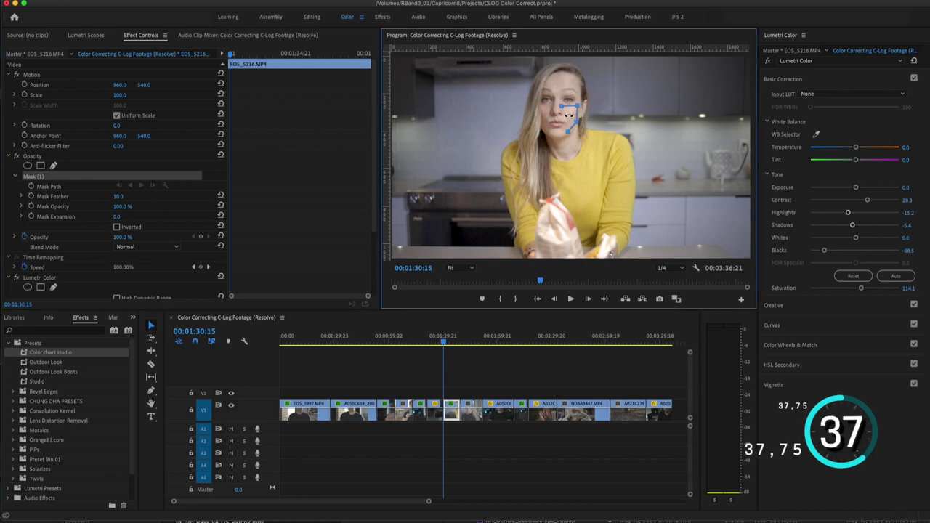
click(562, 111)
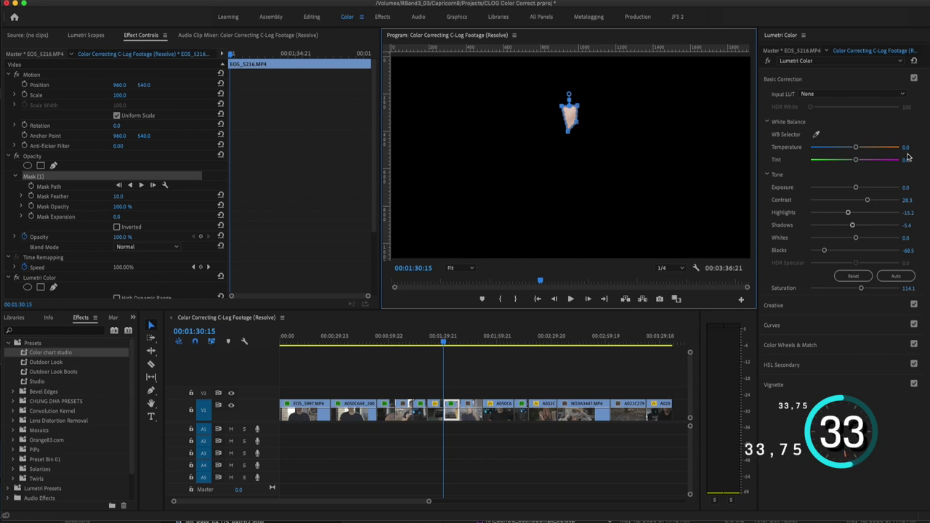
Set Tint 1.1, Highlights -26.1 and Whites -45.7 for the masked skin
click(86, 35)
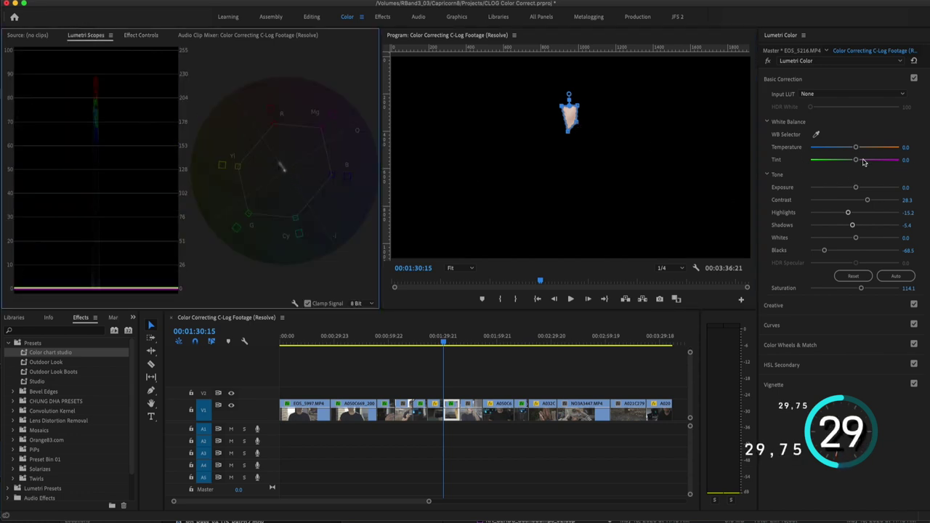
drag(862, 161, 855, 161)
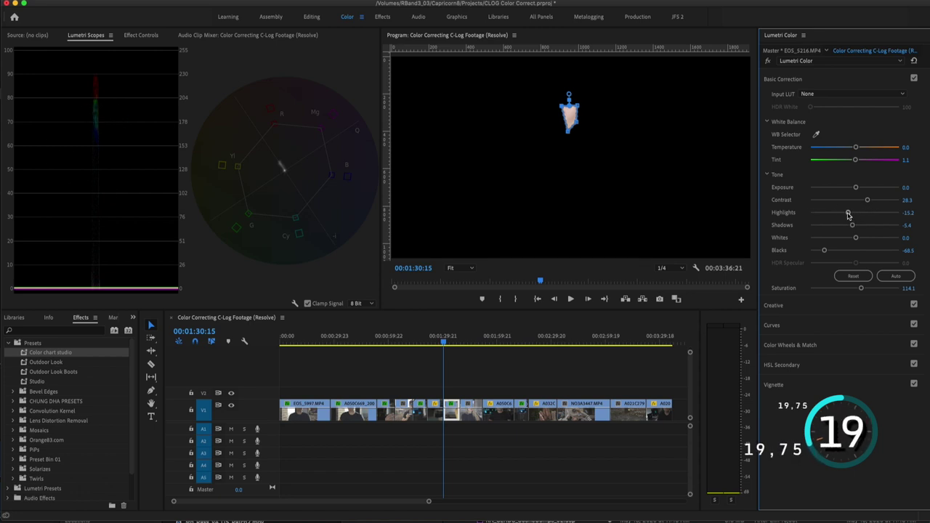
drag(848, 213, 836, 242)
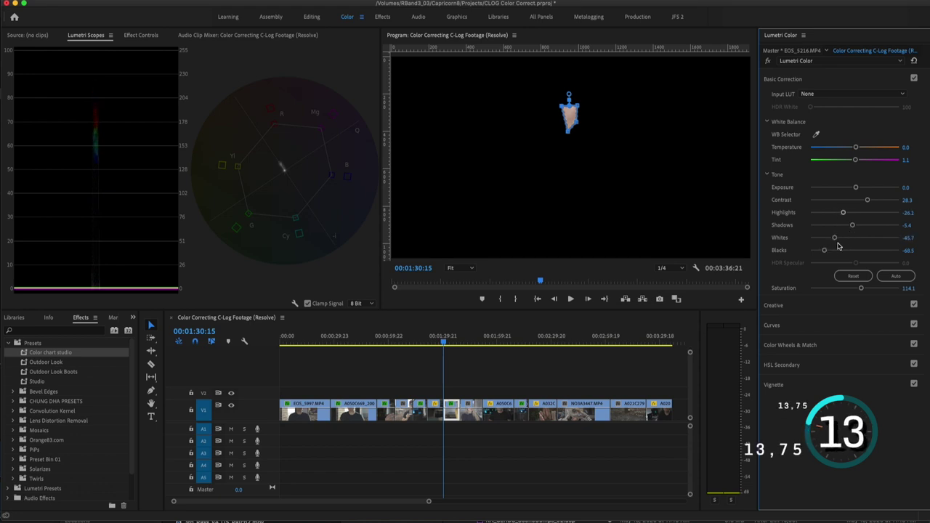
click(135, 36)
Turn off the opacity mask and refine EOS_5216 to Contrast 30.4, Highlights -8.7, Saturation 121.7
click(16, 156)
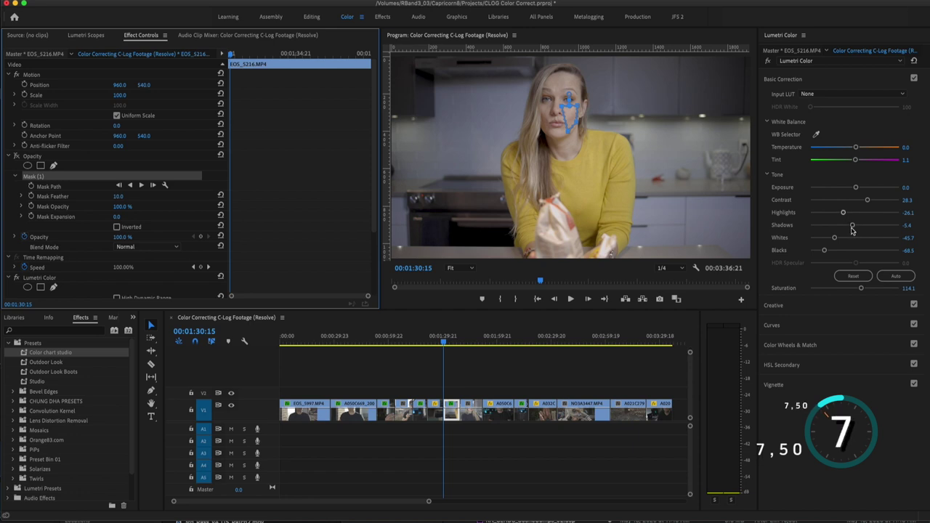
drag(866, 199, 869, 199)
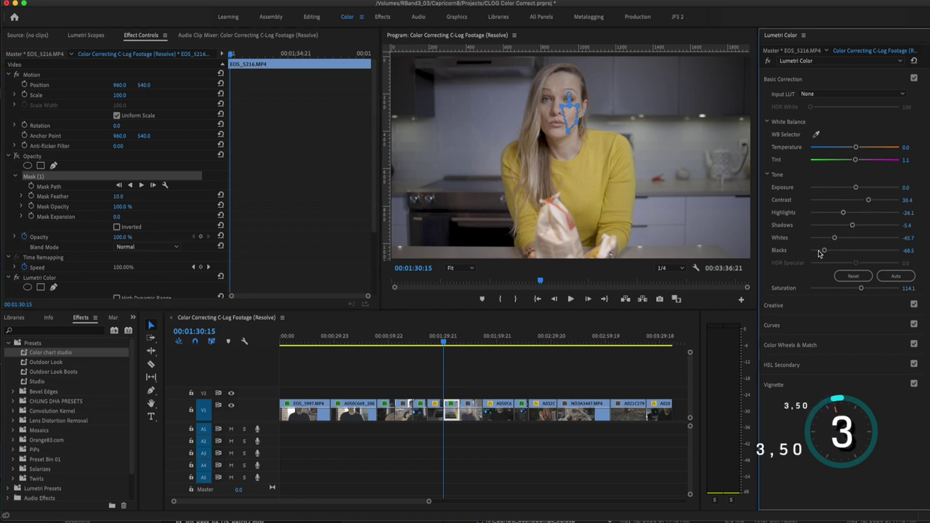
drag(823, 250, 824, 250)
drag(843, 212, 851, 215)
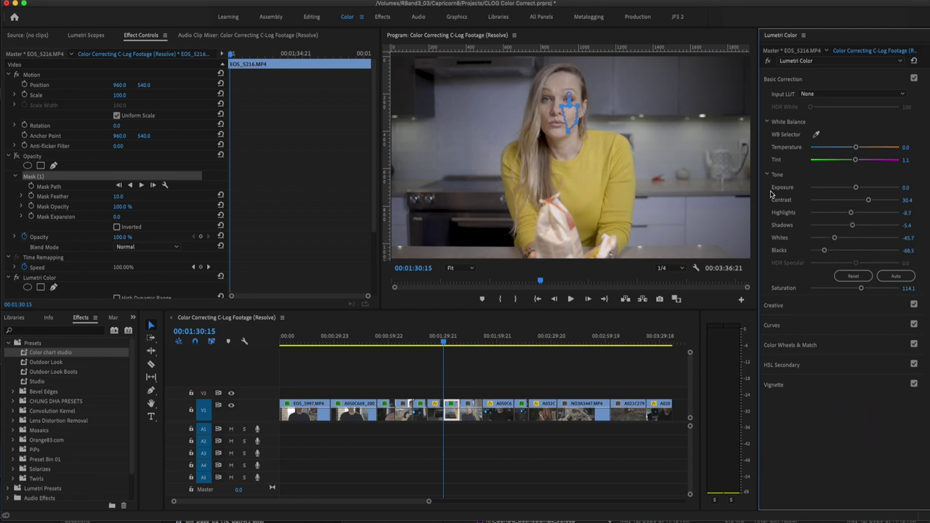
click(86, 36)
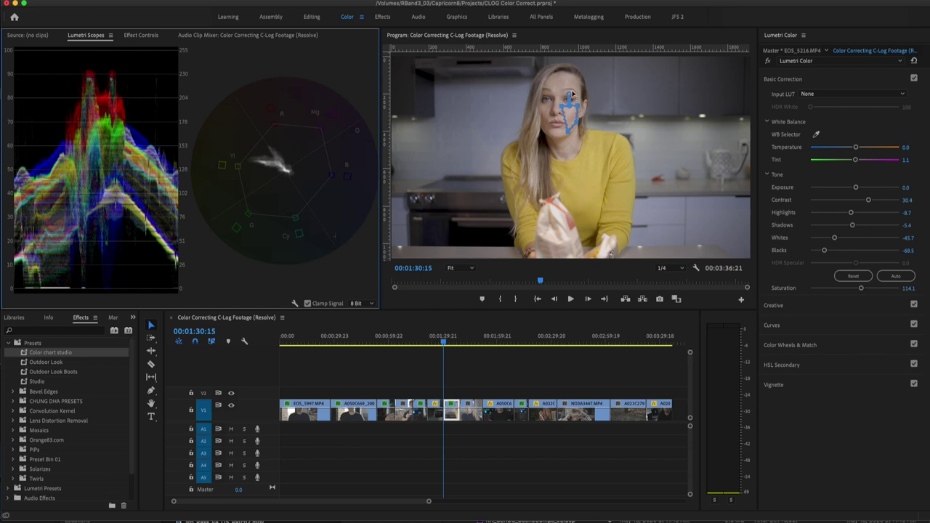
drag(861, 288, 864, 289)
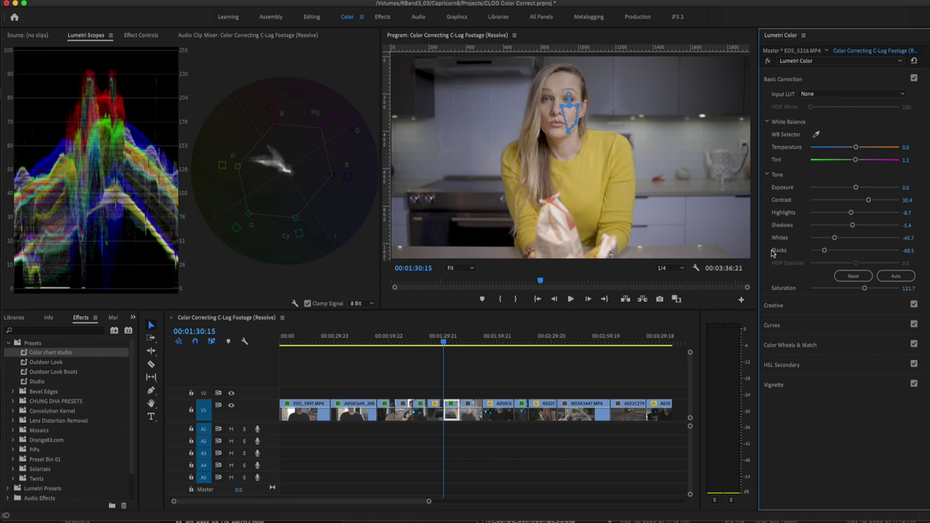
click(803, 35)
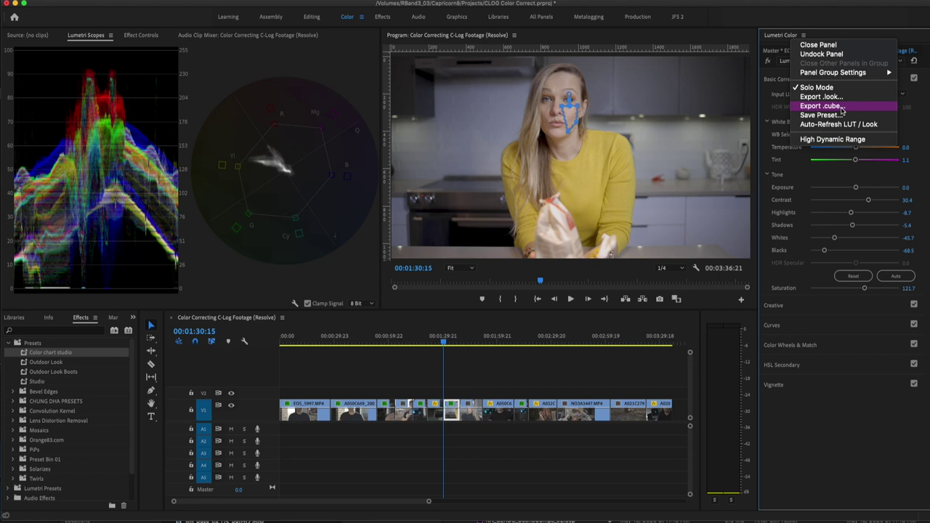
Scrub the playhead to 01:40:00 on the living-room clip EOS_3610
drag(466, 341, 460, 341)
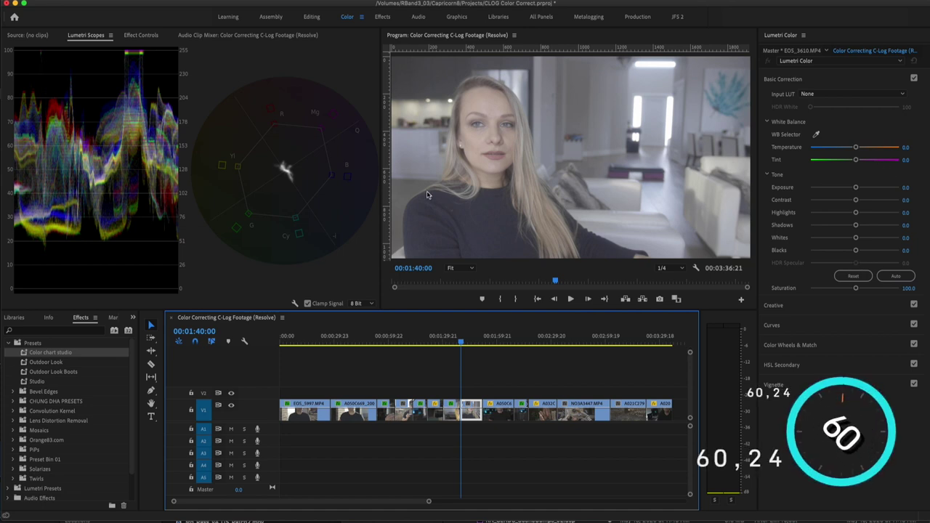
Set Blacks -100.0, Shadows -45.7, Saturation 114.1 and Contrast 25.0 on EOS_3610
drag(855, 250, 805, 253)
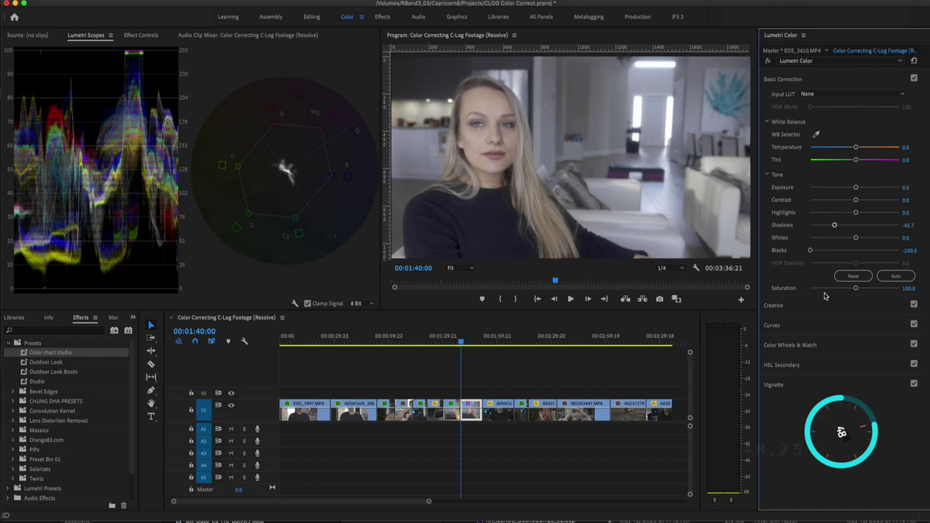
drag(856, 288, 860, 288)
drag(856, 200, 863, 200)
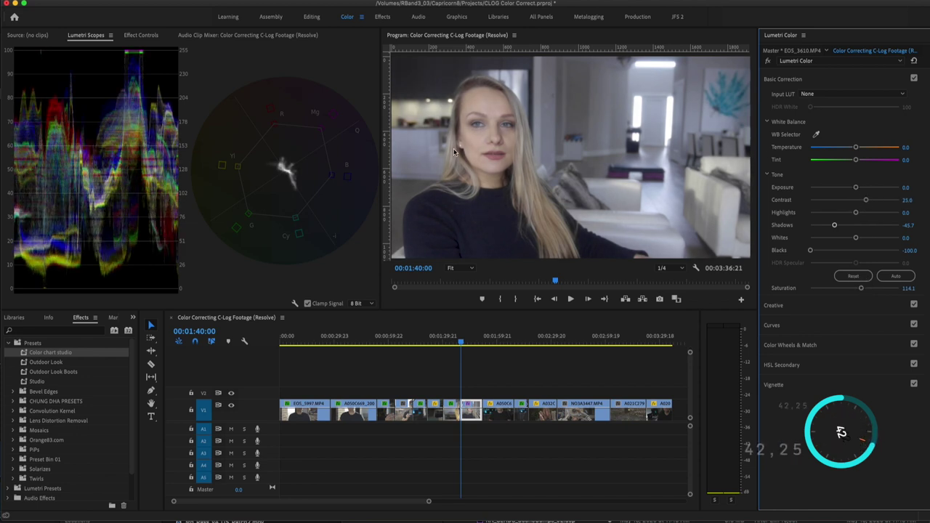
click(147, 36)
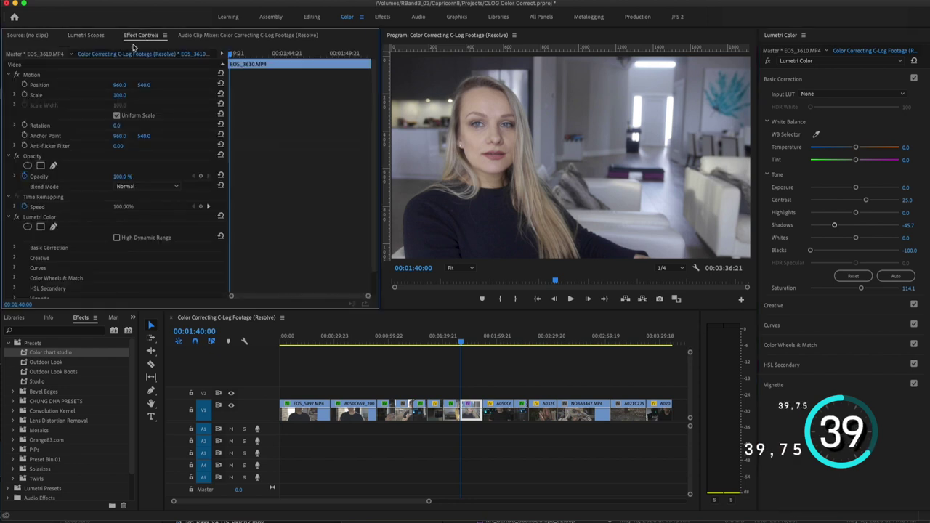
Draw a closed pen mask in Opacity around a small patch of the woman's cheek
click(53, 166)
click(467, 138)
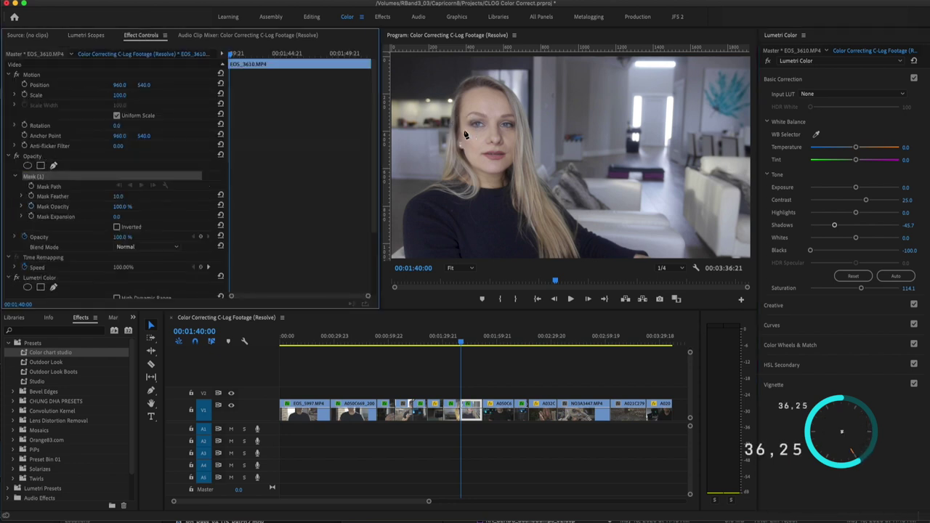
click(464, 132)
click(485, 132)
click(486, 147)
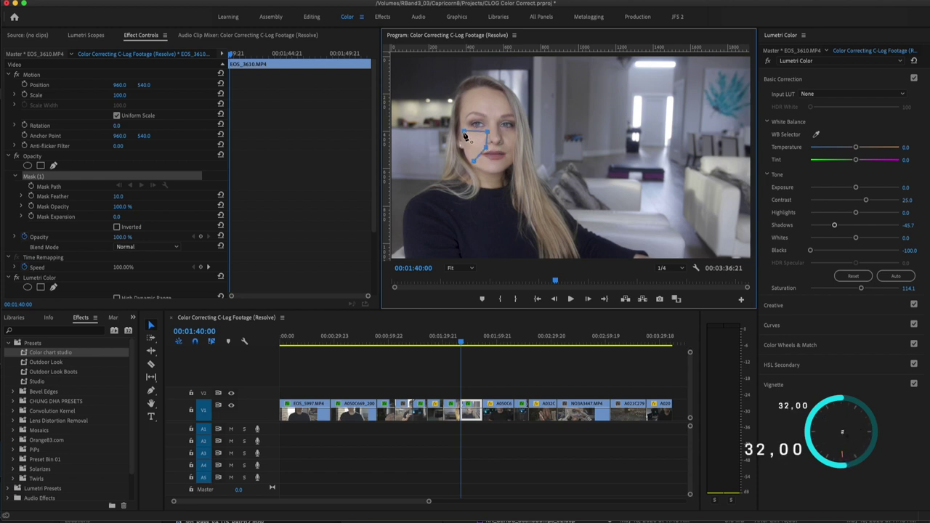
click(464, 134)
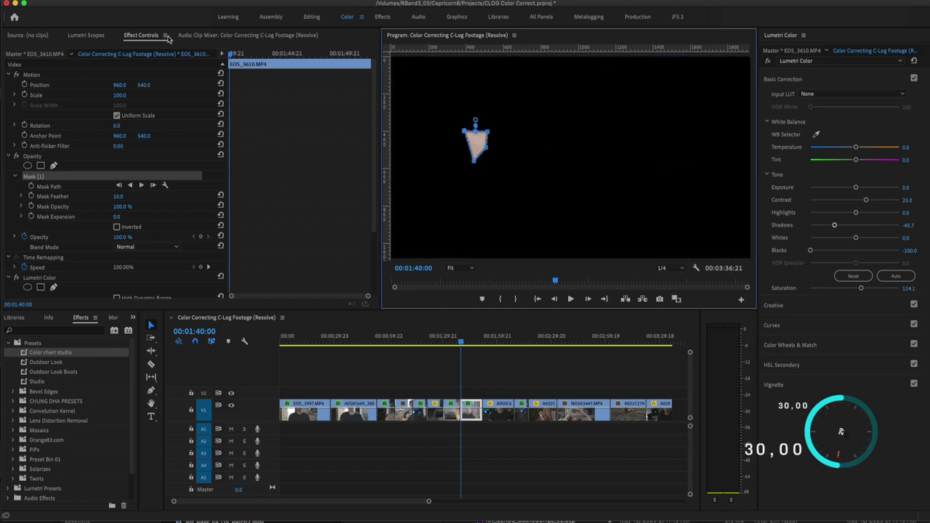
With scopes showing, set Highlights to -31.5 and Saturation to 133.7
click(100, 35)
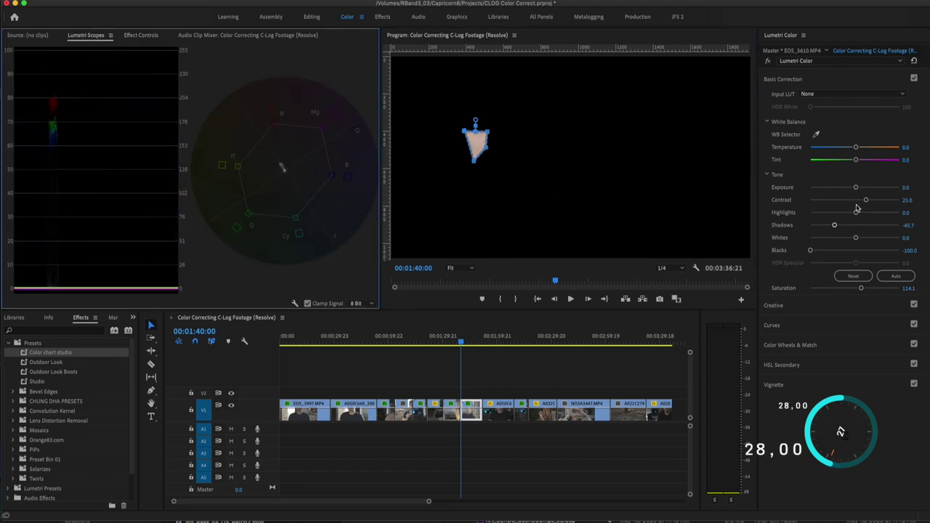
drag(855, 212, 840, 215)
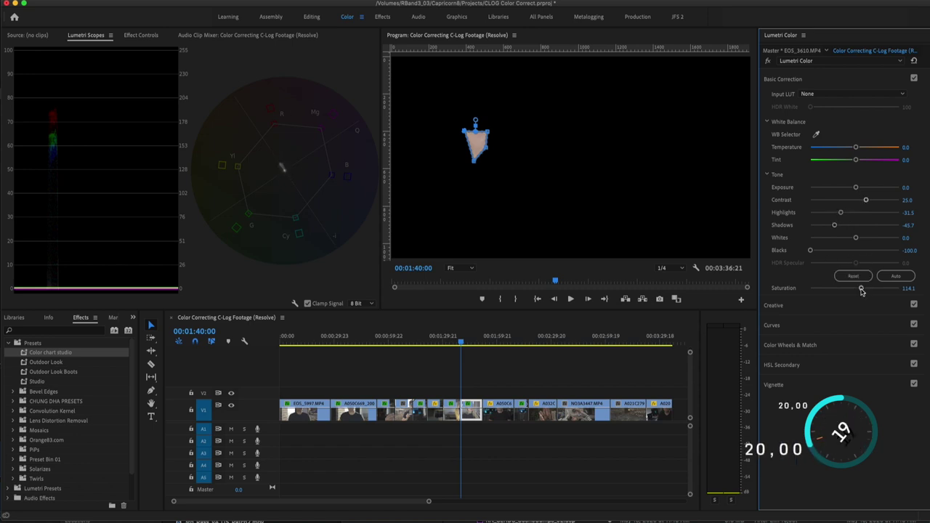
drag(861, 290, 870, 288)
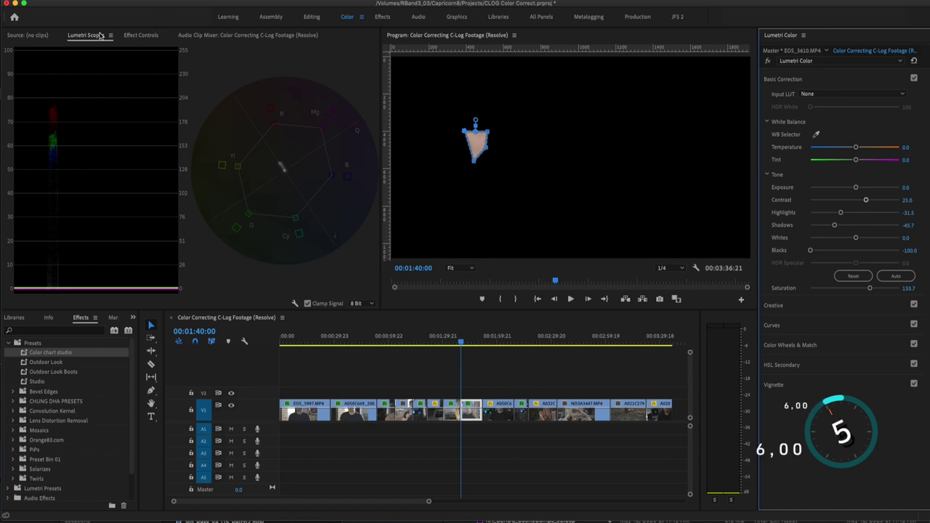
Turn off the Opacity mask in Effect Controls to show the full portrait frame
click(139, 34)
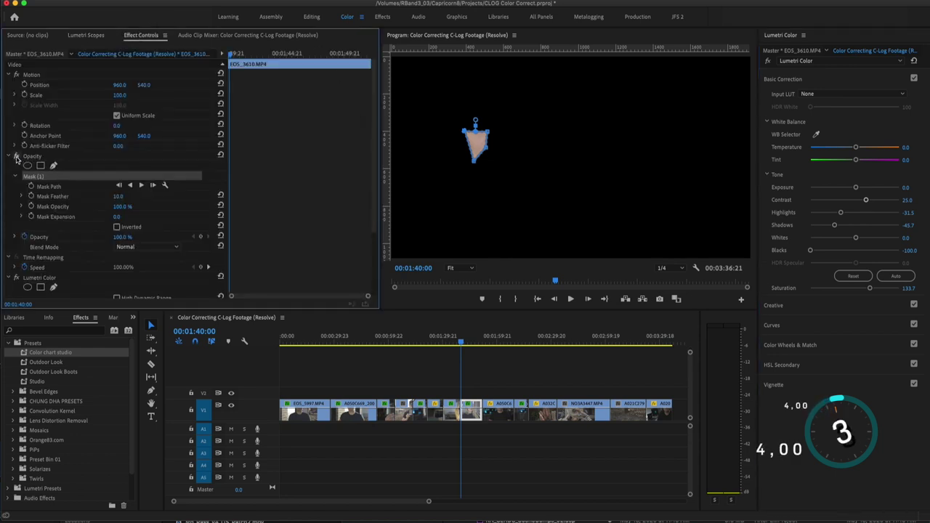
click(20, 157)
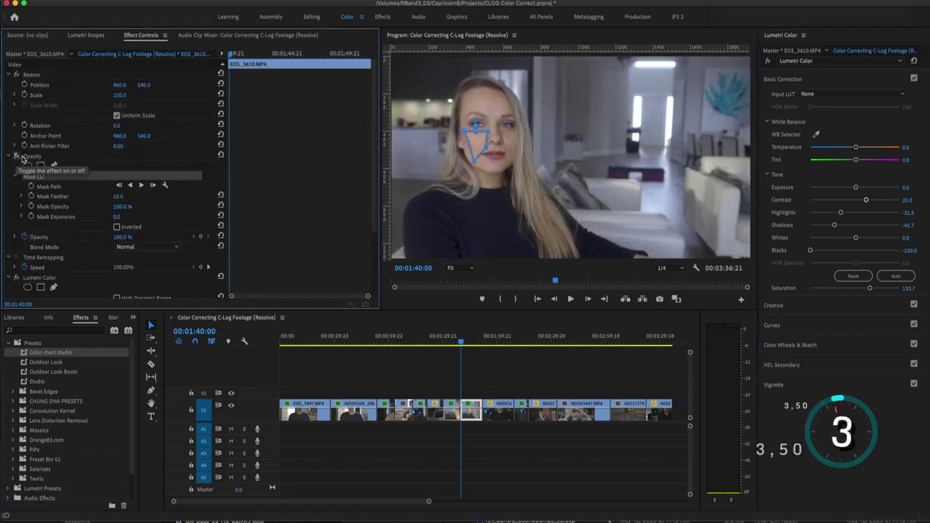
click(56, 147)
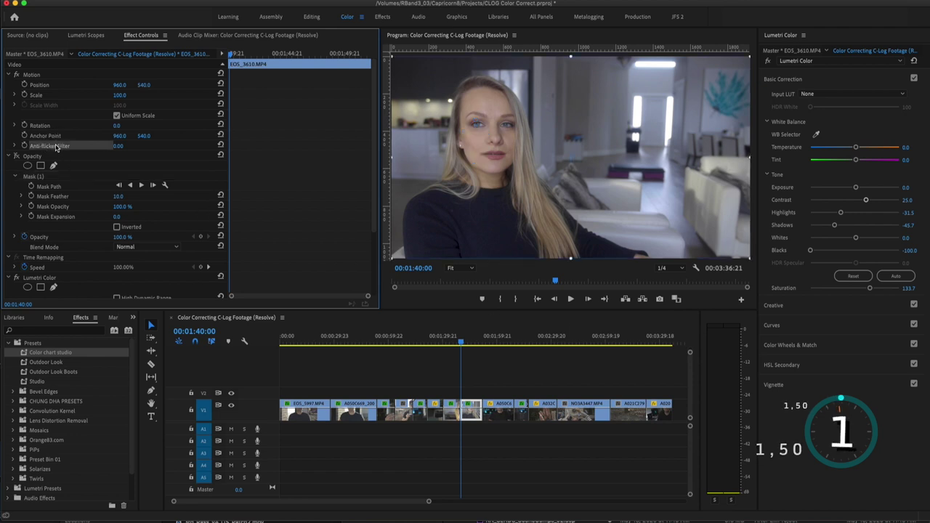
Toggle the Lumetri Color bypass to compare the grade, then move to clip A021C279
click(768, 63)
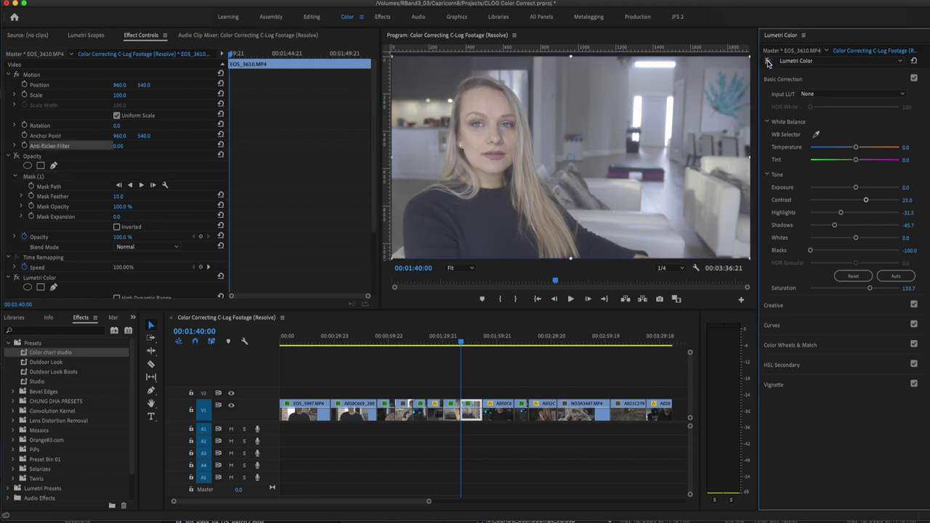
click(768, 62)
click(768, 62)
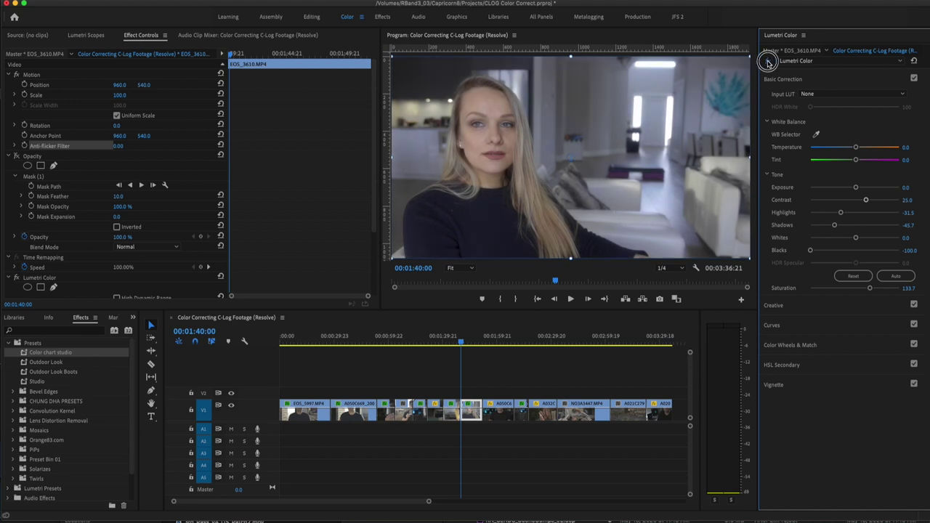
click(769, 63)
drag(625, 344, 619, 347)
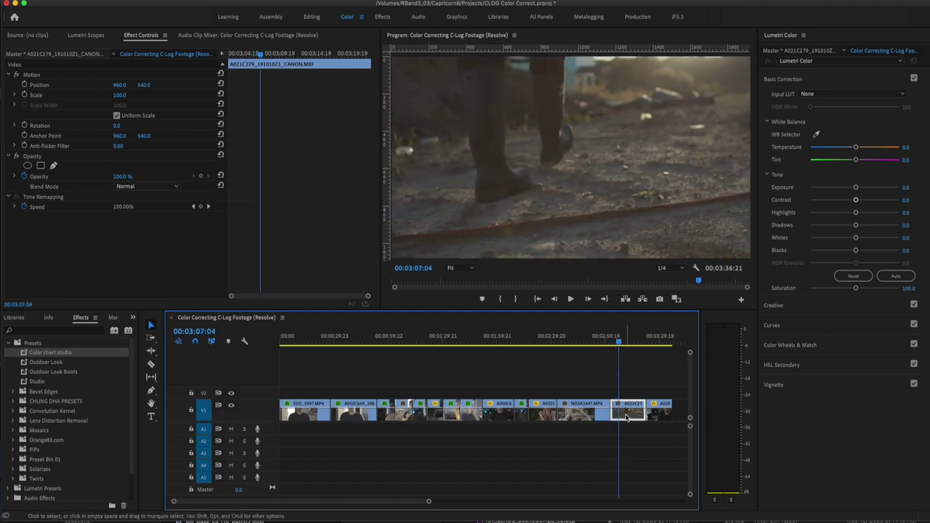
With scopes shown, grade A021C279: Contrast 38, Highlights 62, Shadows -39.1, Whites 41.3, Blacks -56.5, Saturation 114.1
click(85, 35)
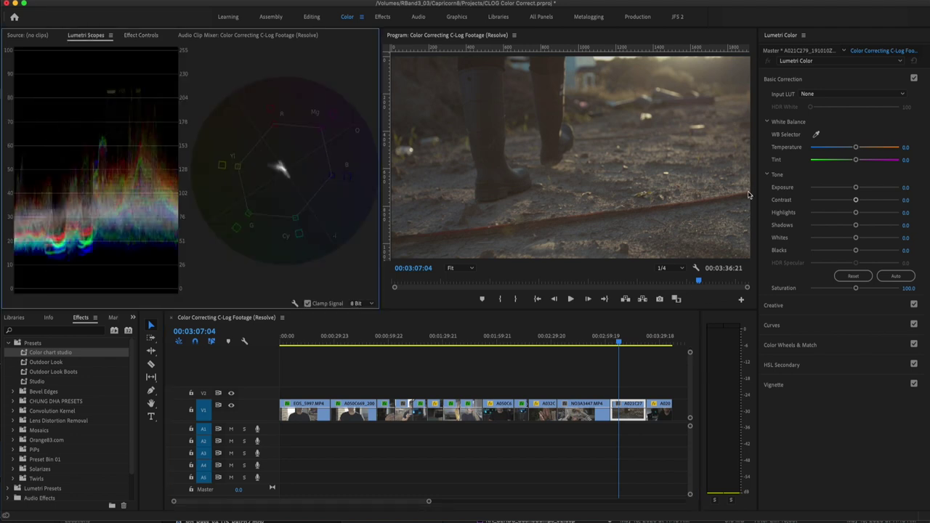
drag(858, 252, 872, 202)
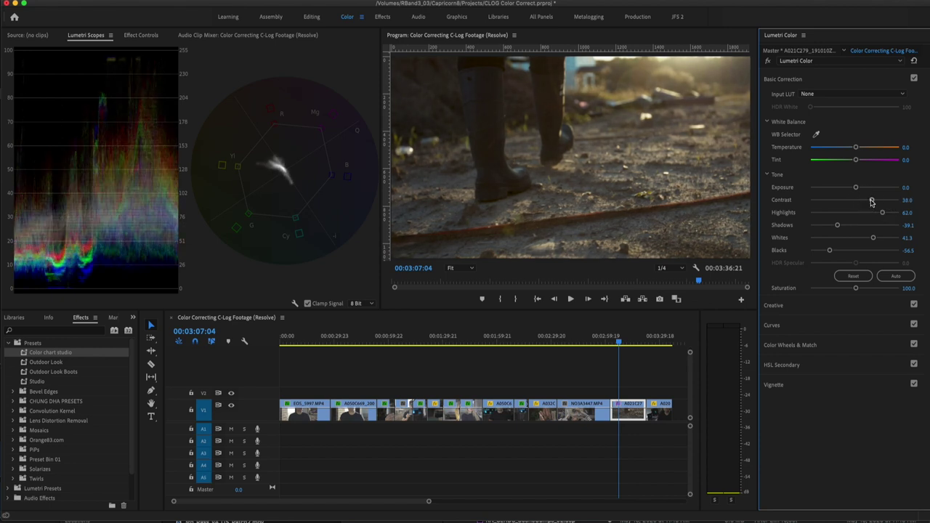
drag(856, 292, 861, 288)
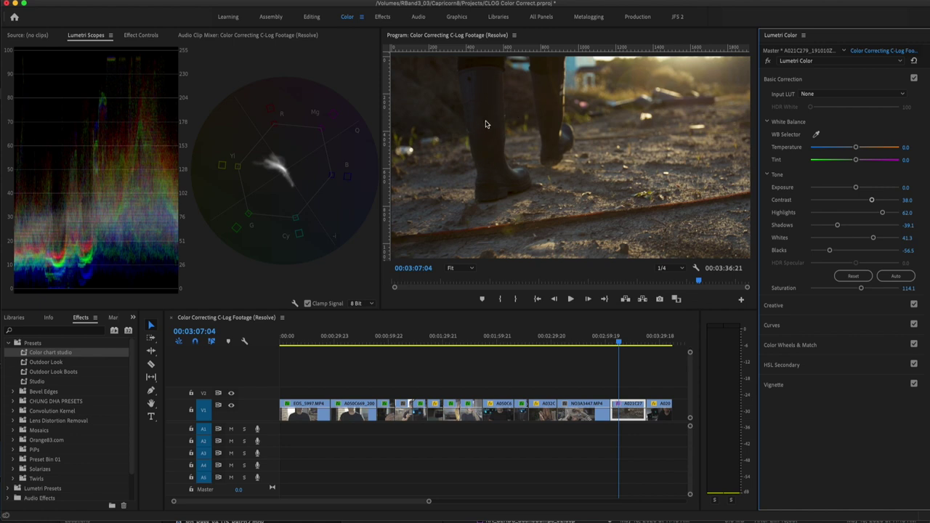
Draw a closed four-point pen mask on the clip's opacity, isolating the front boot
click(141, 35)
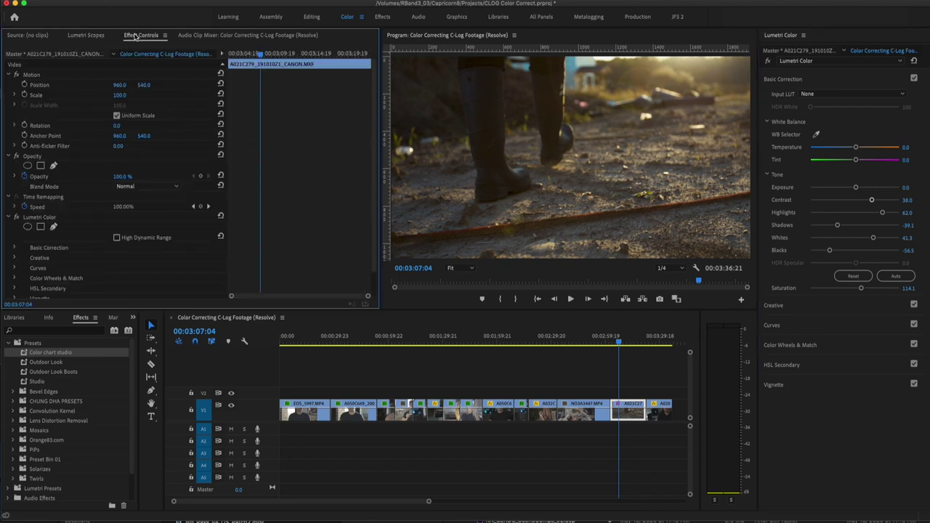
click(69, 174)
click(473, 91)
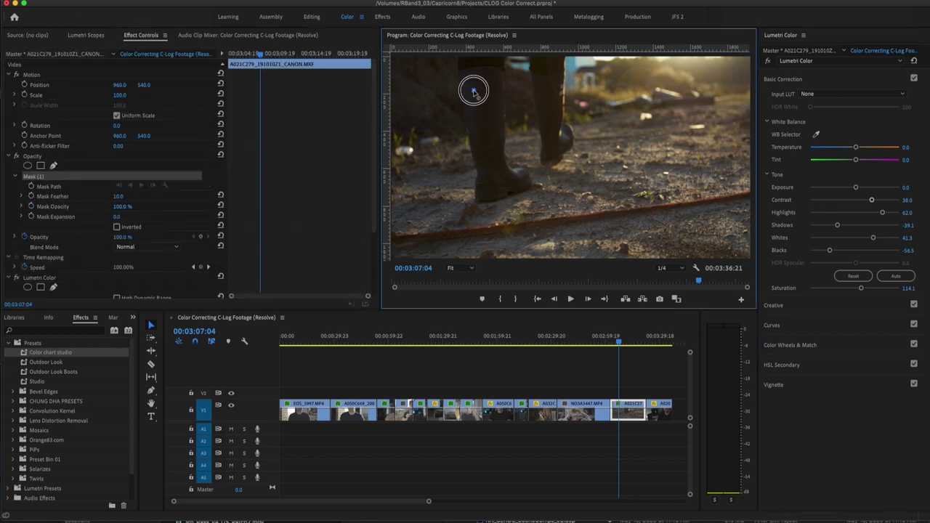
click(479, 149)
click(498, 148)
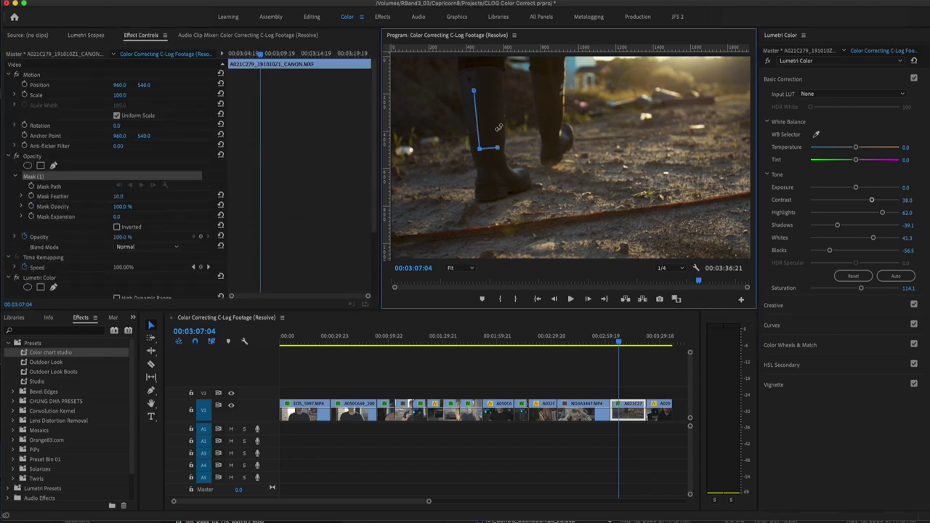
click(494, 90)
click(473, 91)
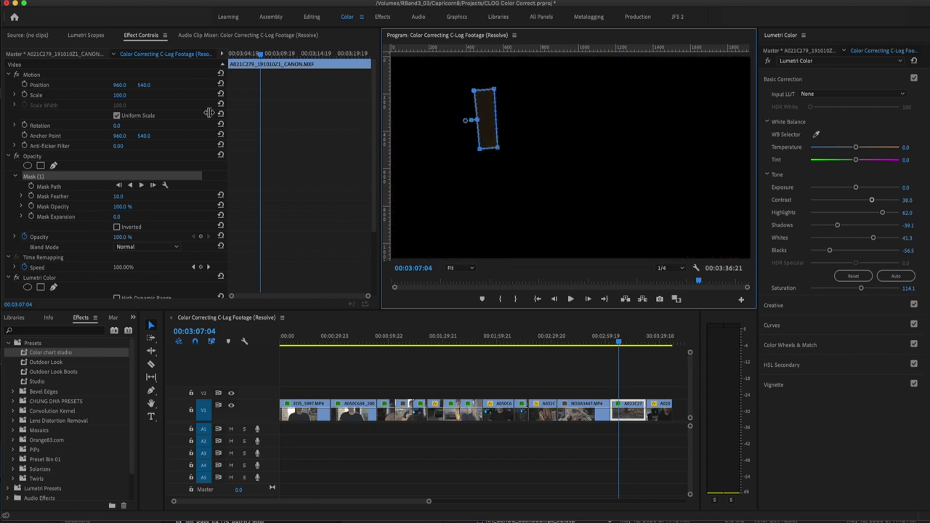
Add Parade (RGB) to Lumetri Scopes and expand Color Wheels & Match
click(86, 35)
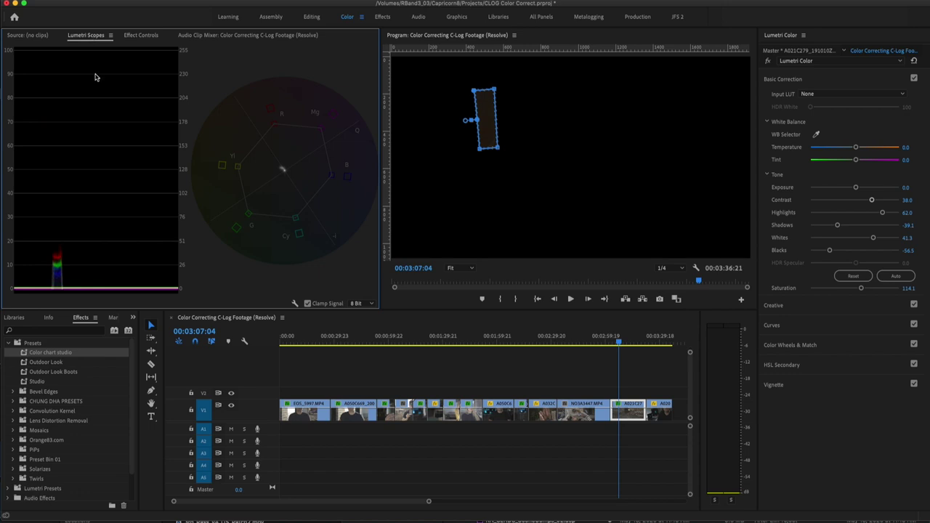
right_click(126, 124)
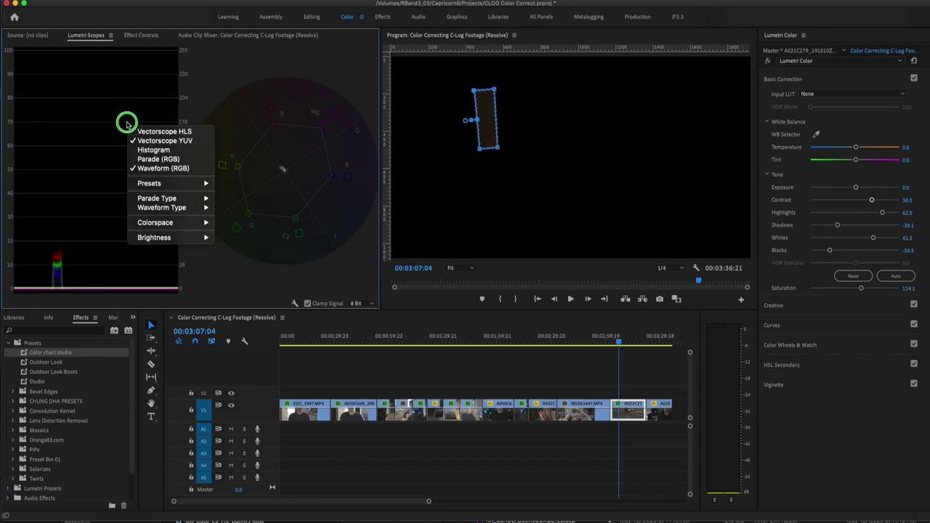
click(163, 160)
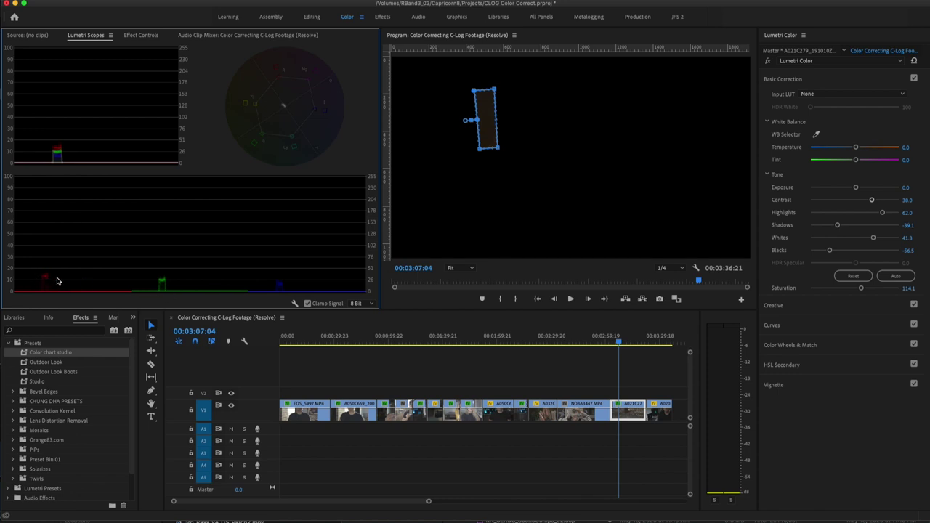
click(858, 159)
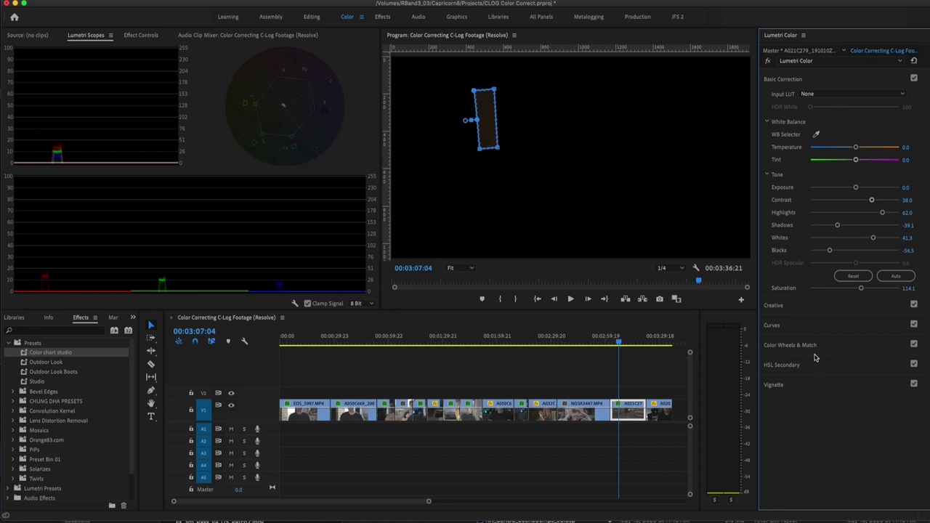
click(841, 347)
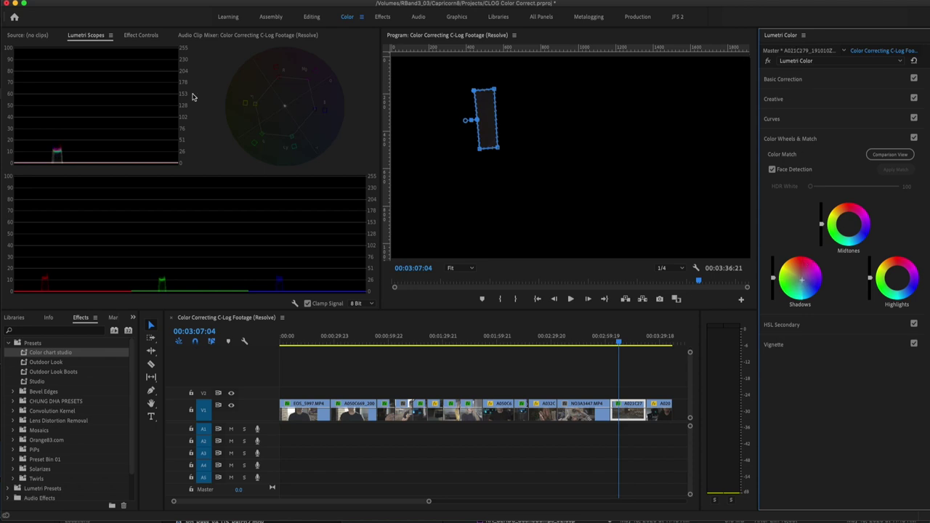
click(138, 37)
Disable the Opacity mask to show the full frame, then bypass and re-enable Lumetri Color
click(17, 156)
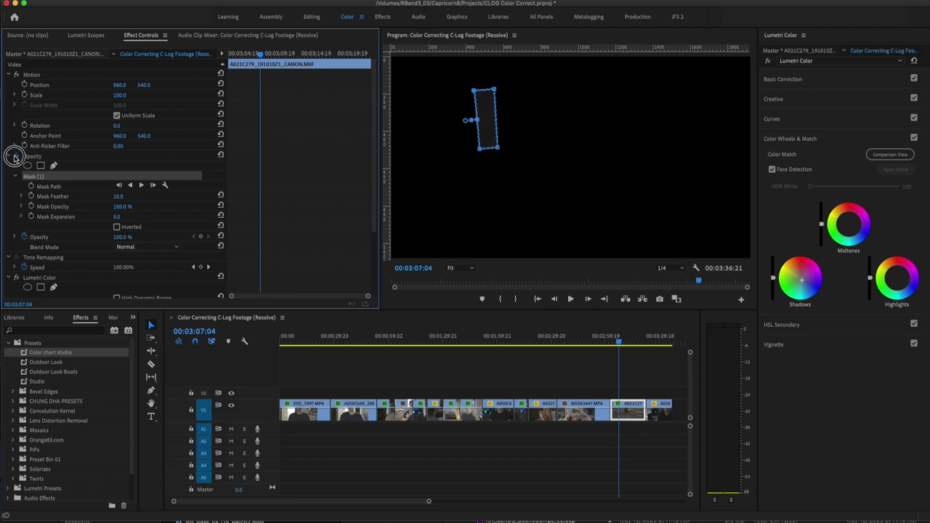
click(766, 61)
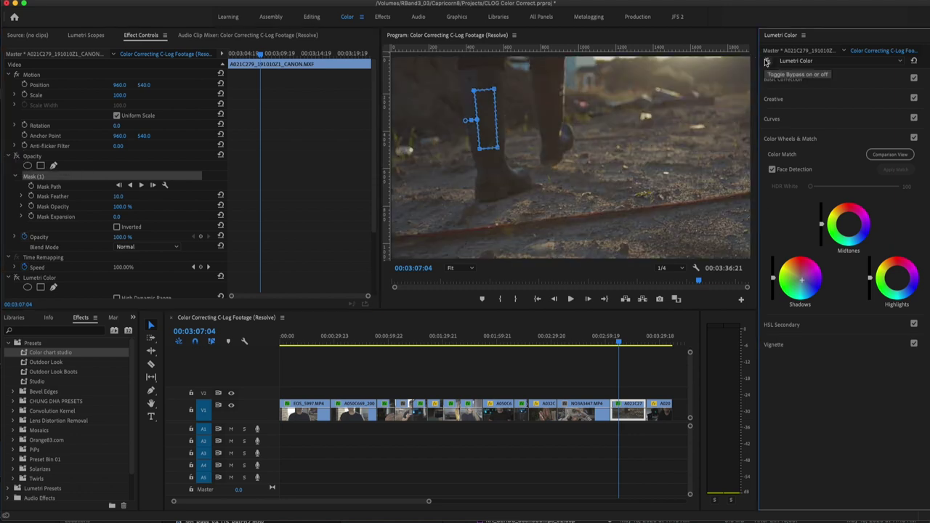
click(767, 61)
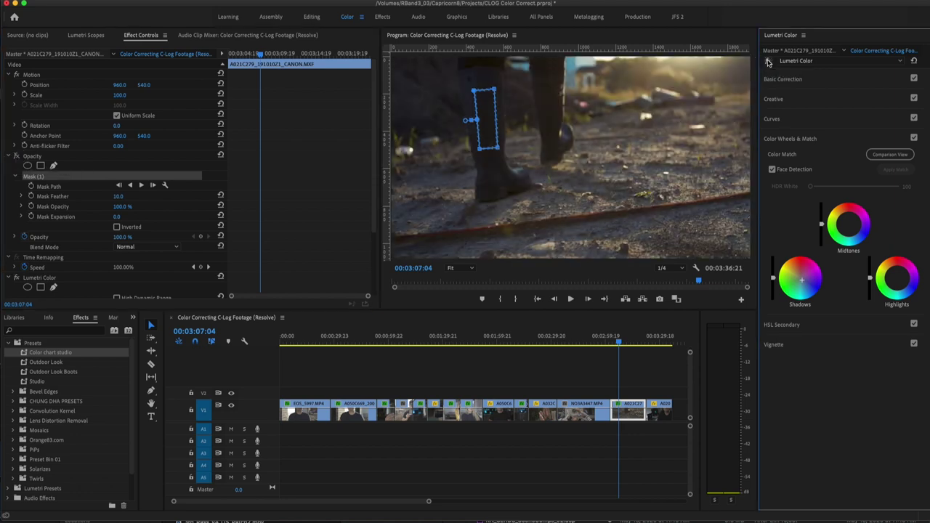
Toggle Color Wheels & Match off and on to compare, leaving it enabled
click(915, 137)
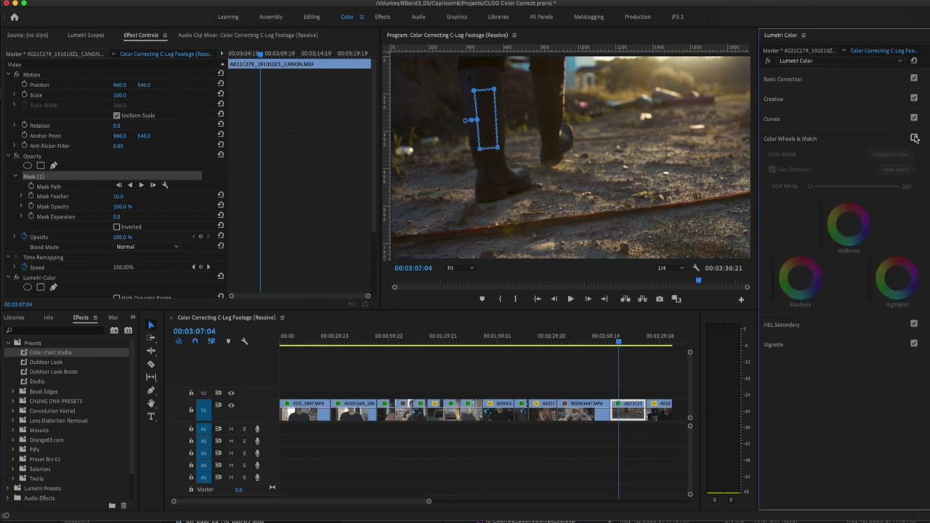
click(914, 138)
click(914, 137)
click(914, 137)
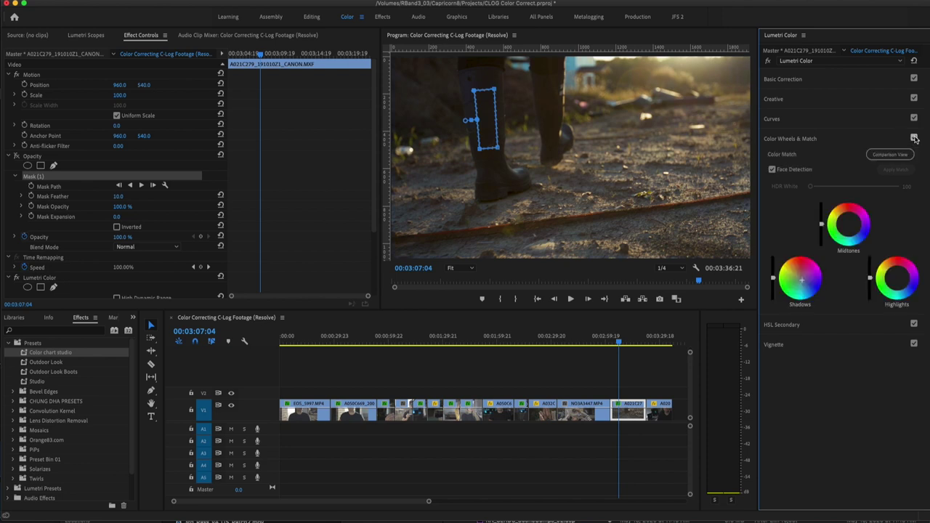
click(914, 137)
click(915, 138)
In Lumetri Creative, set Sharpen to 12.0 and a slight Vignette Amount of -0.1
click(773, 99)
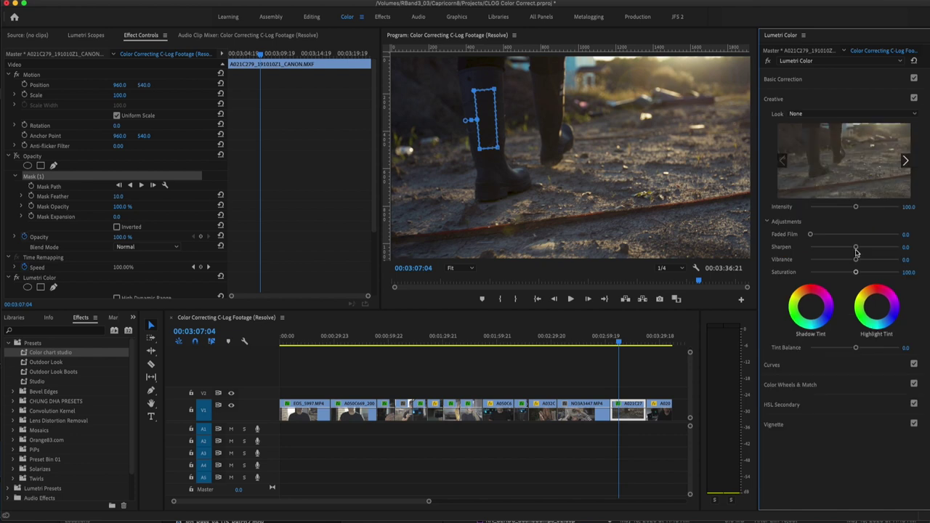
drag(856, 249, 860, 248)
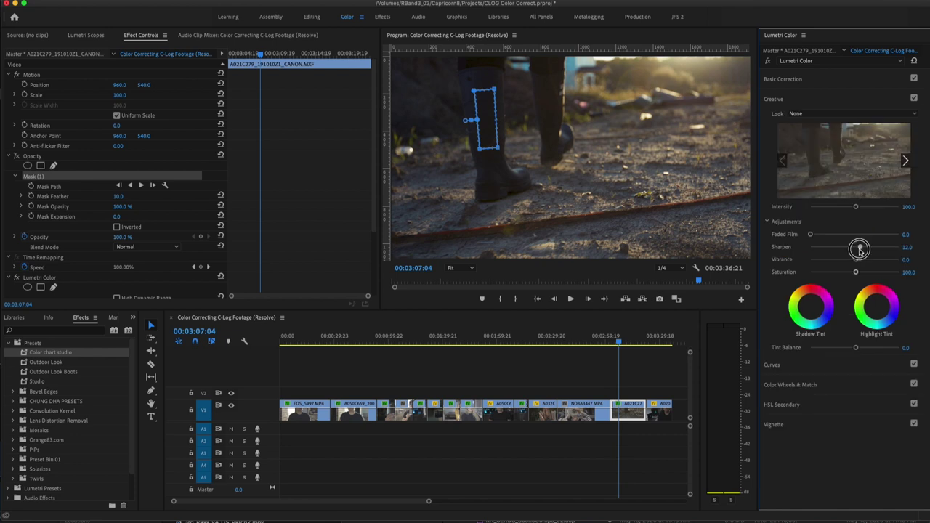
click(829, 426)
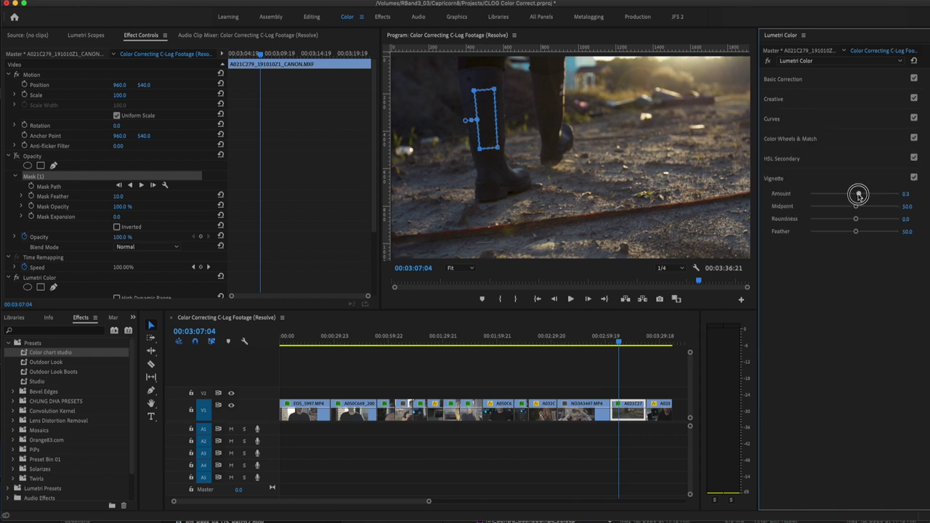
drag(856, 193, 853, 195)
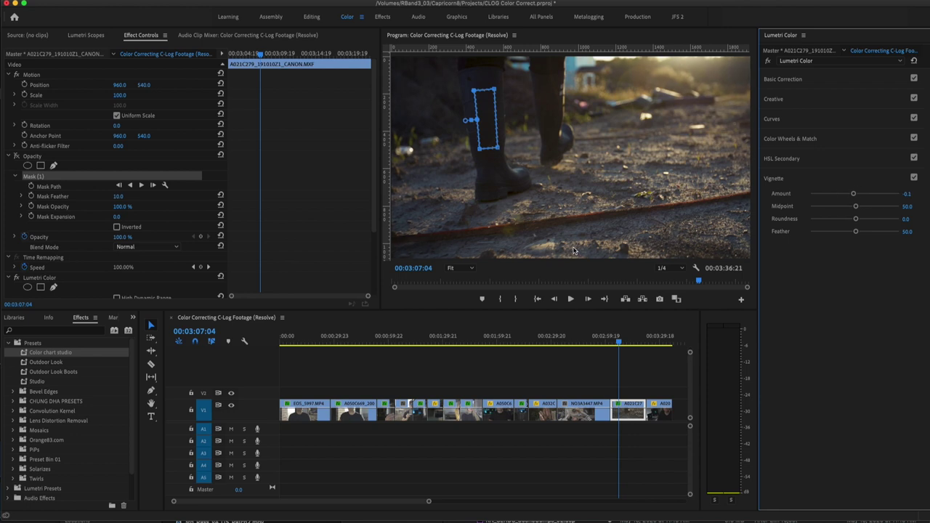
click(434, 340)
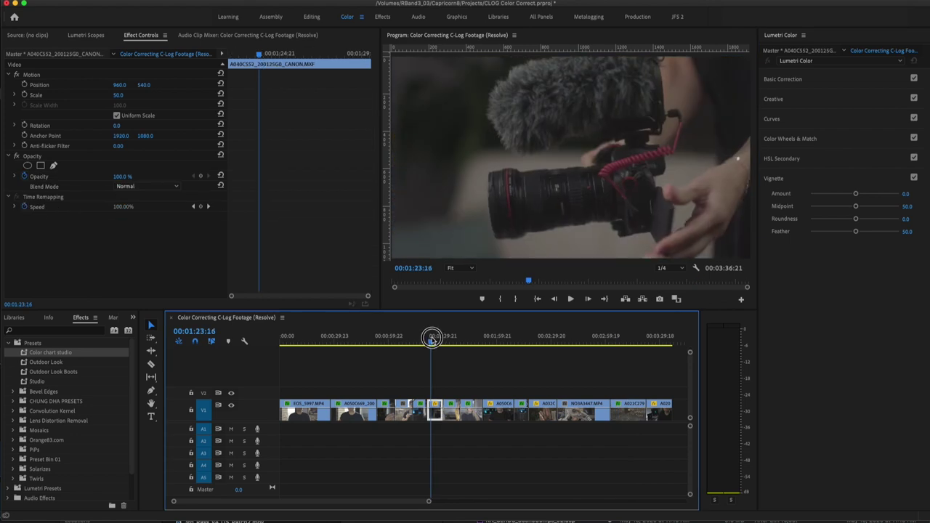
Grade camera clip A040C552: Contrast 8.7, Highlights 84.8, Shadows -7.6, Whites 71.7, Blacks -26.1, Saturation 112
drag(432, 339, 432, 340)
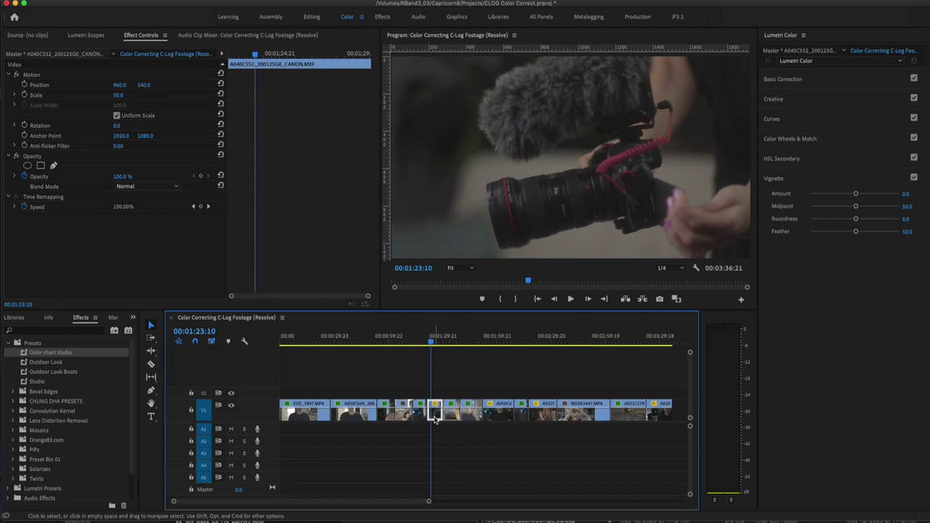
click(86, 36)
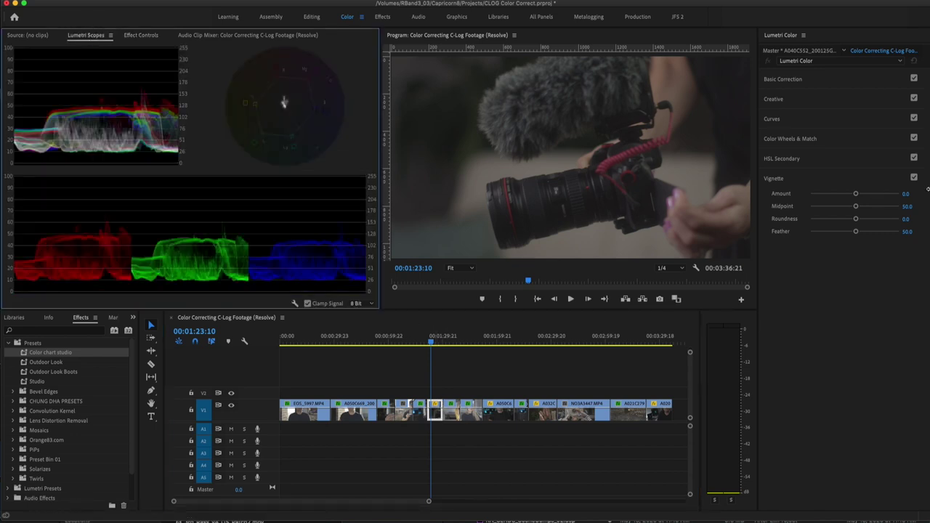
click(800, 82)
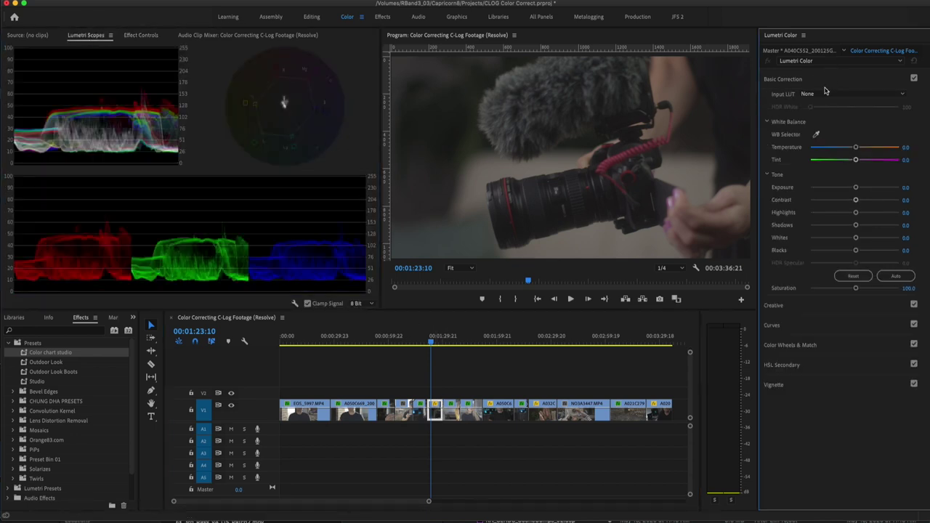
drag(855, 250, 847, 250)
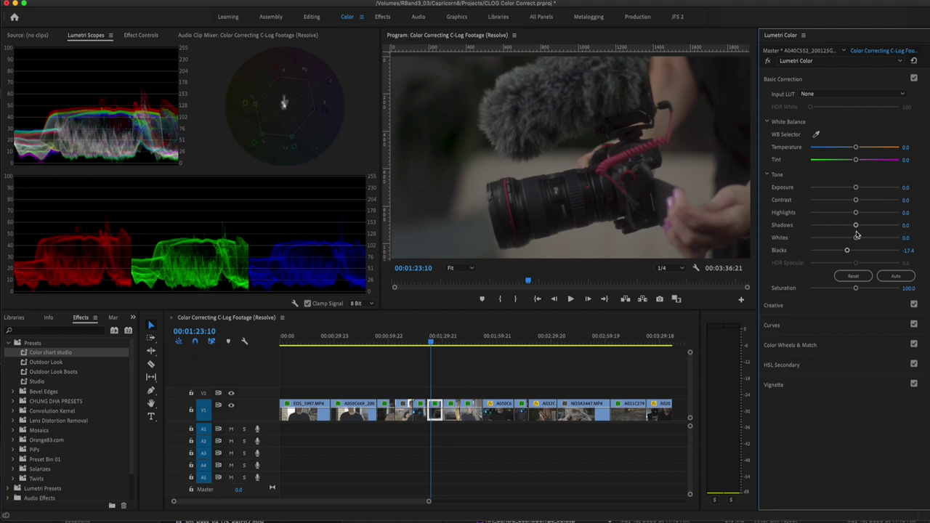
drag(856, 213, 893, 208)
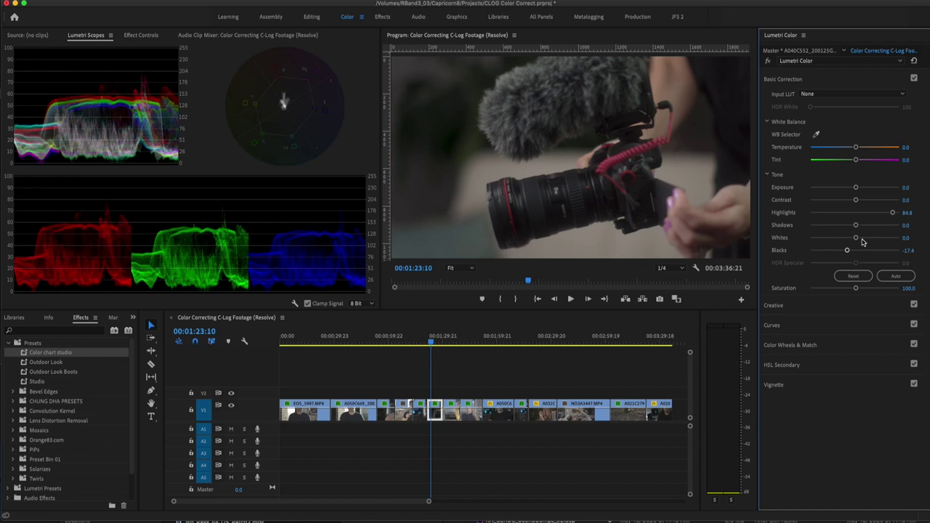
drag(856, 237, 886, 235)
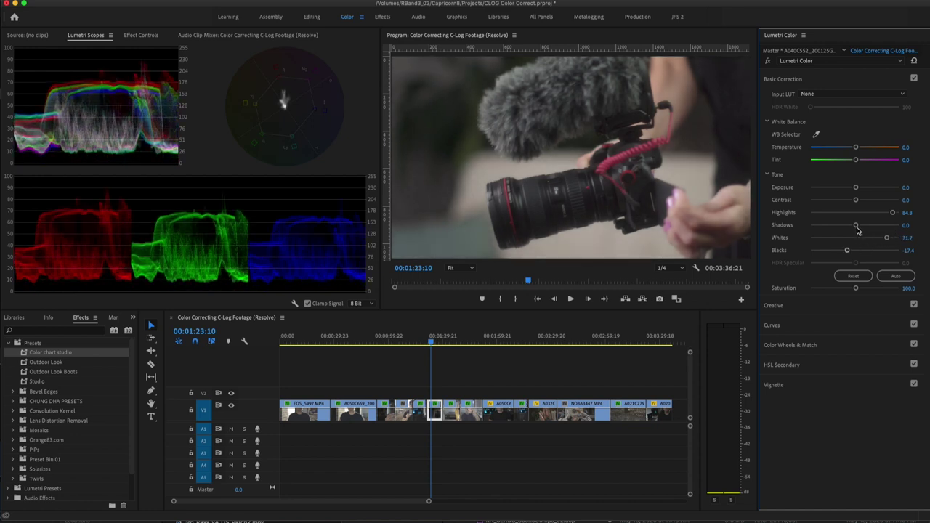
drag(856, 225, 843, 251)
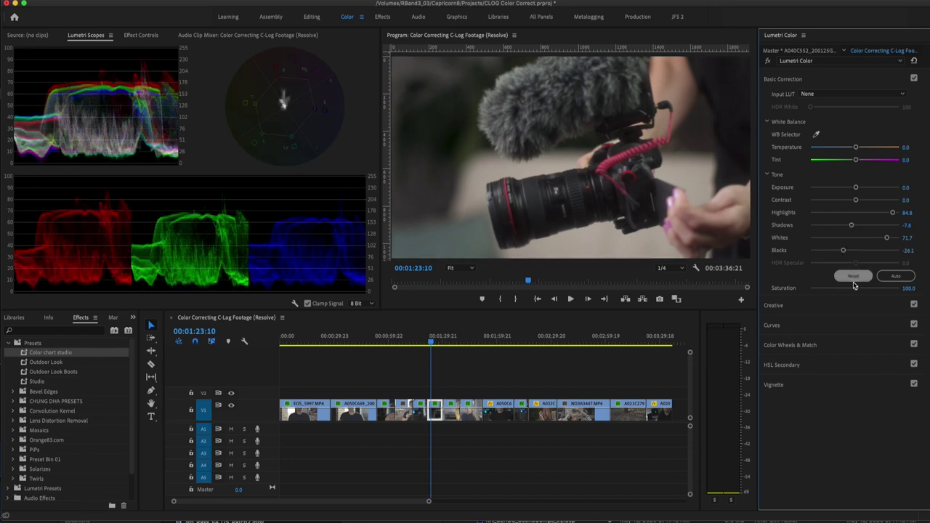
drag(856, 289, 860, 288)
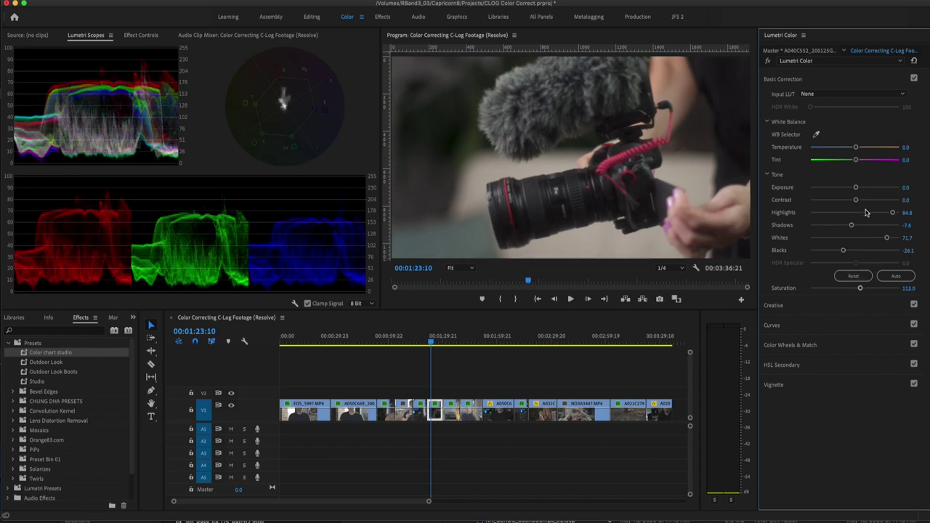
drag(856, 201, 858, 201)
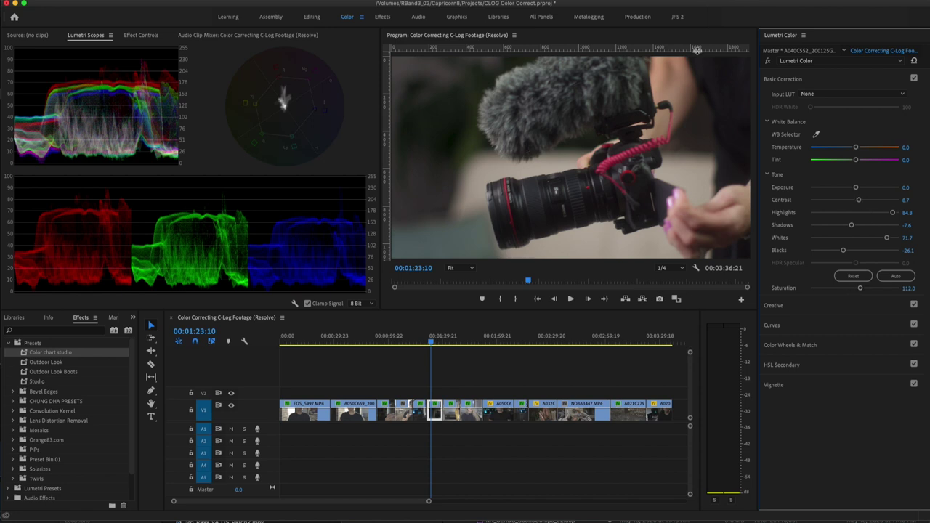
Draw a closed pen mask around the hand on clip A040C552's Opacity
click(142, 35)
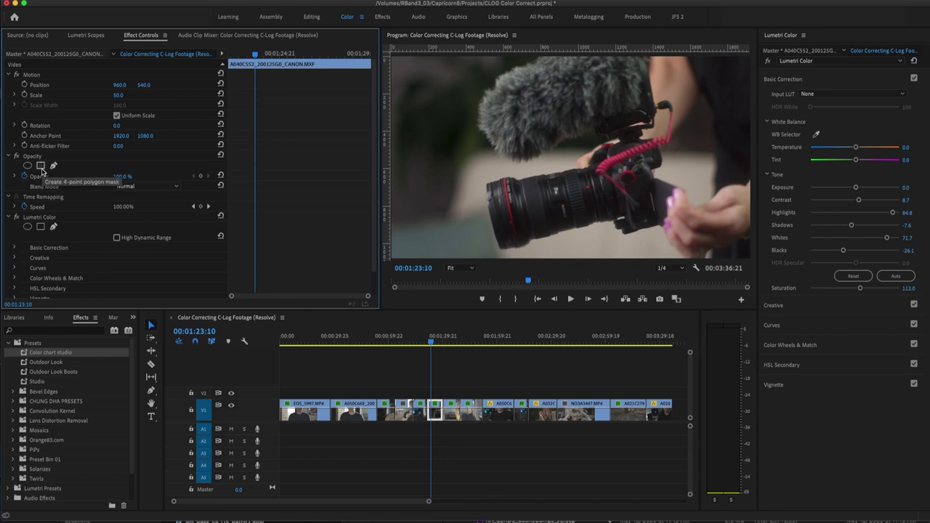
click(42, 170)
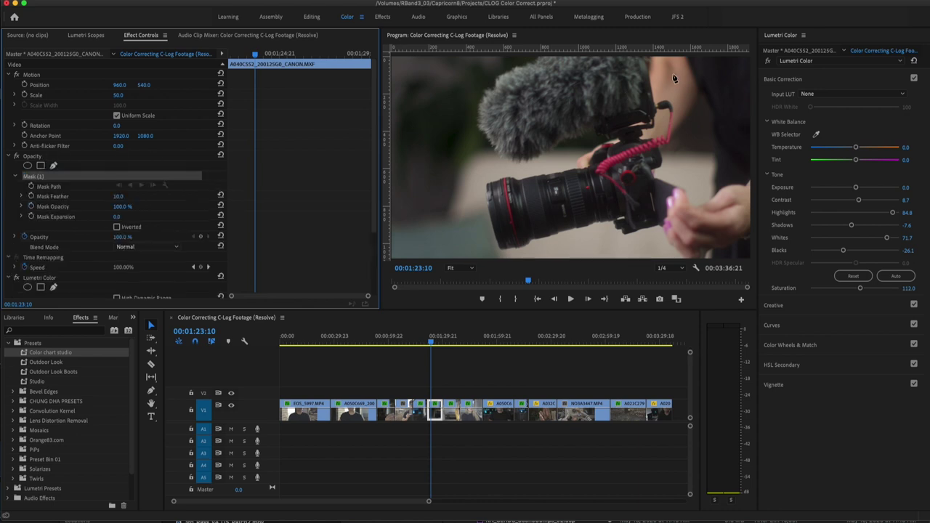
click(658, 72)
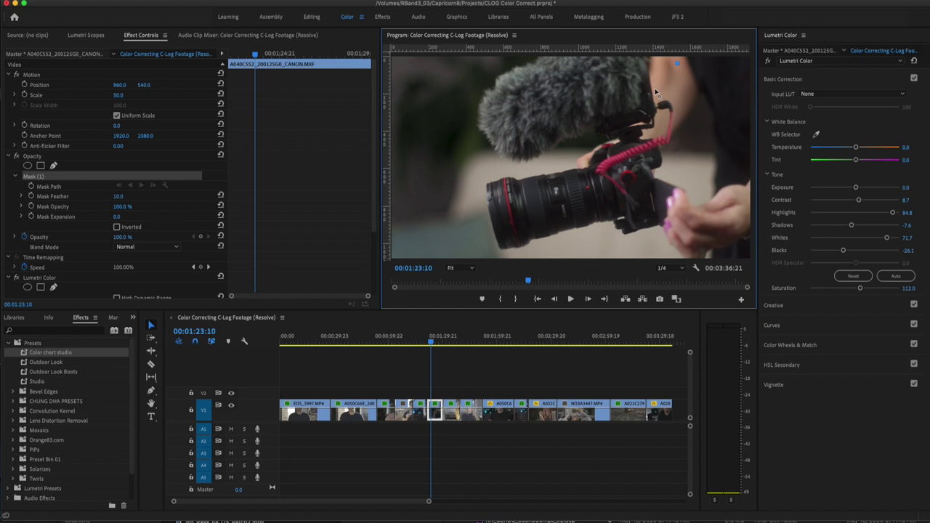
click(657, 95)
click(682, 108)
click(678, 64)
Adjust the masked hand's skin tone: Tint 7.6, Highlights 38.0, Whites 57.6
click(85, 35)
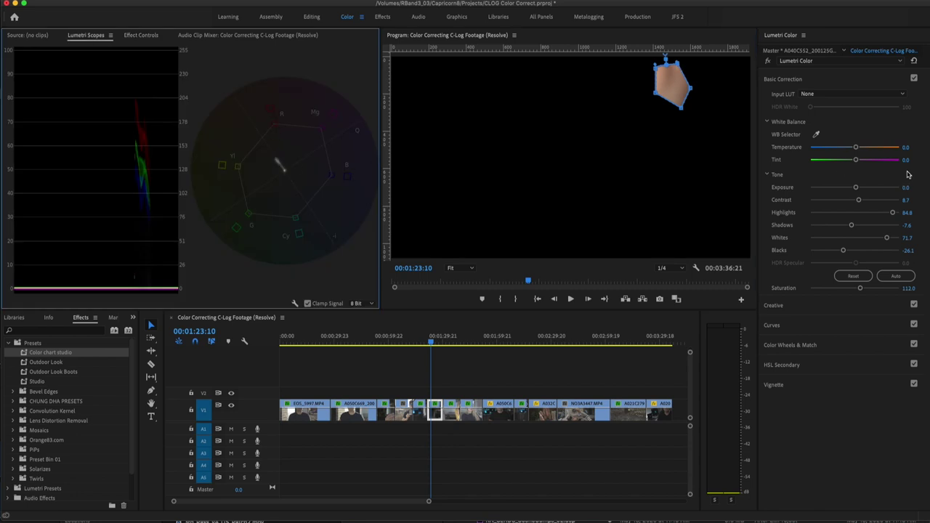
drag(857, 163, 859, 162)
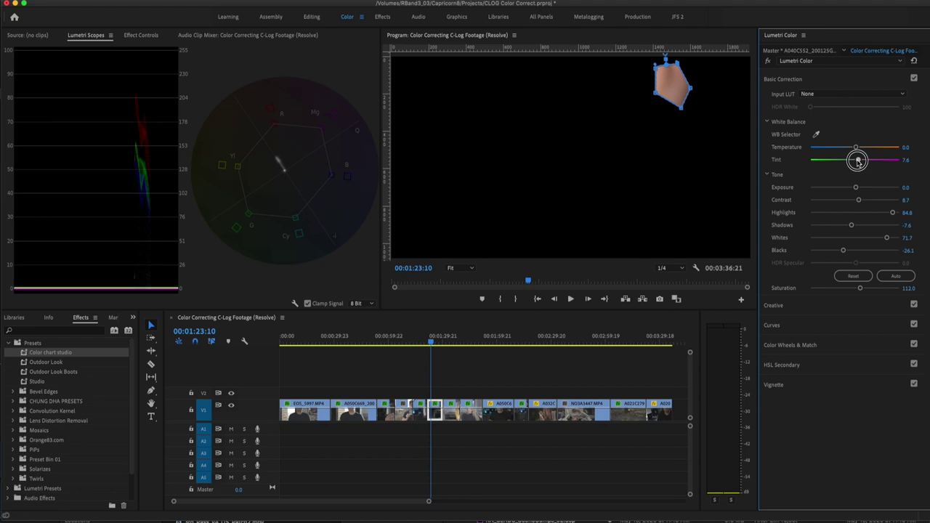
drag(858, 161, 858, 163)
drag(893, 215, 878, 240)
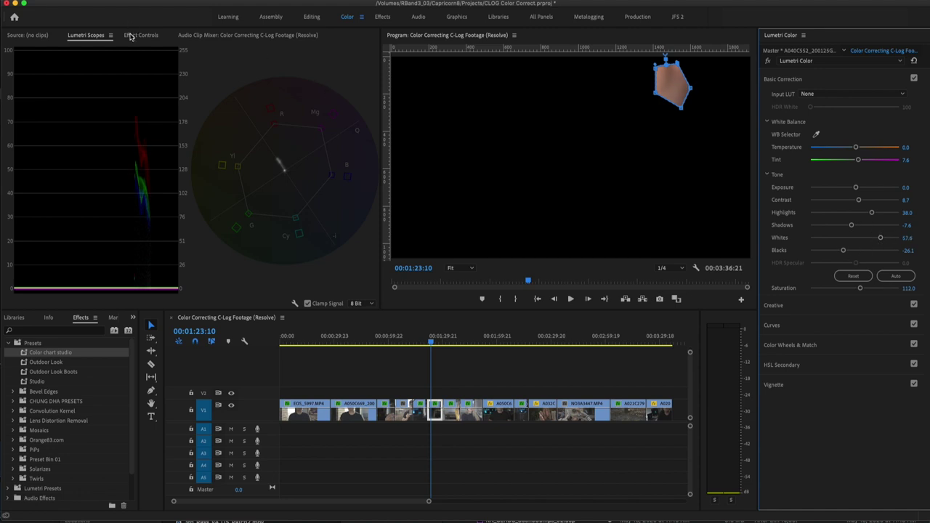
click(130, 37)
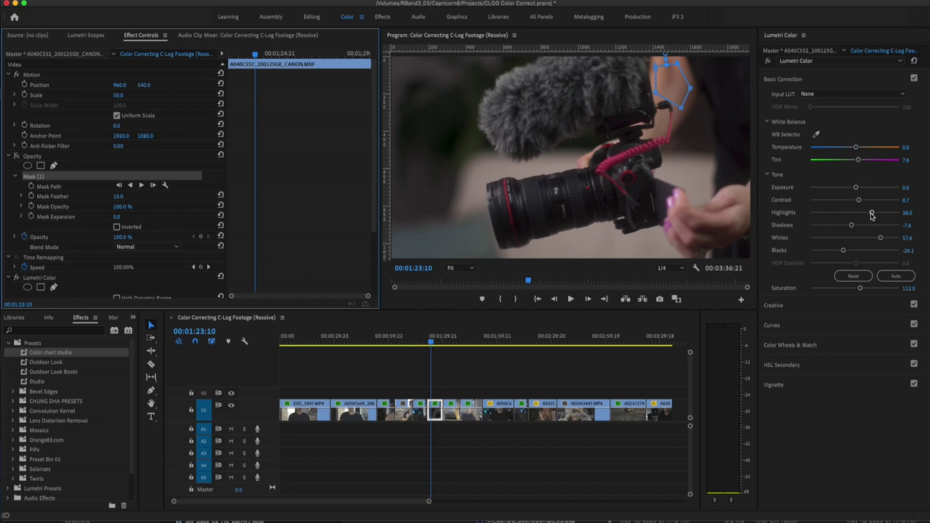
Refine A040C552's full-frame grade: Highlights 44.6, Blacks about -17.4, Whites 67.4, Saturation 116.3
drag(872, 215, 861, 201)
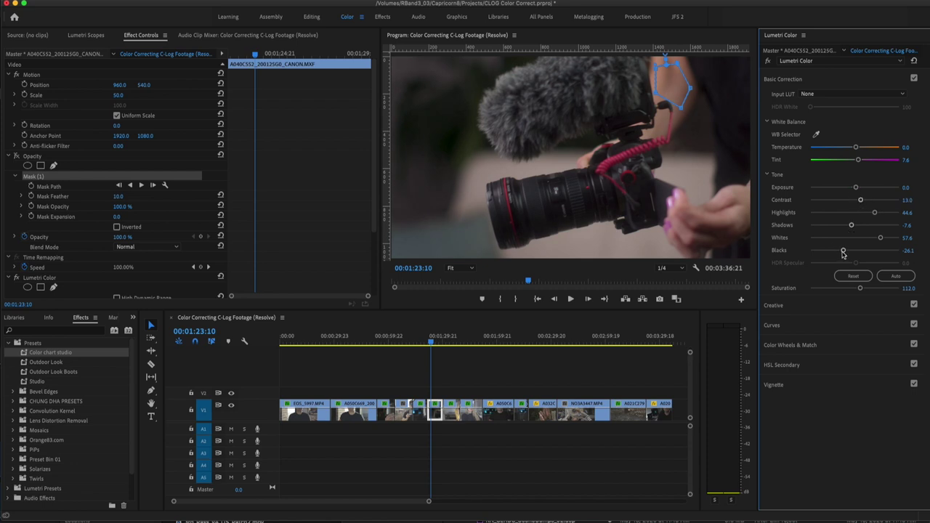
click(85, 35)
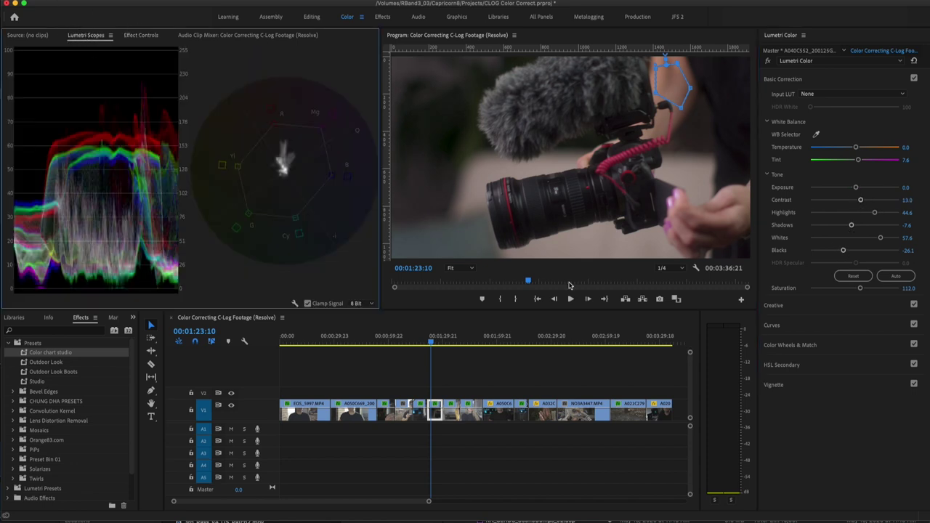
drag(843, 250, 846, 254)
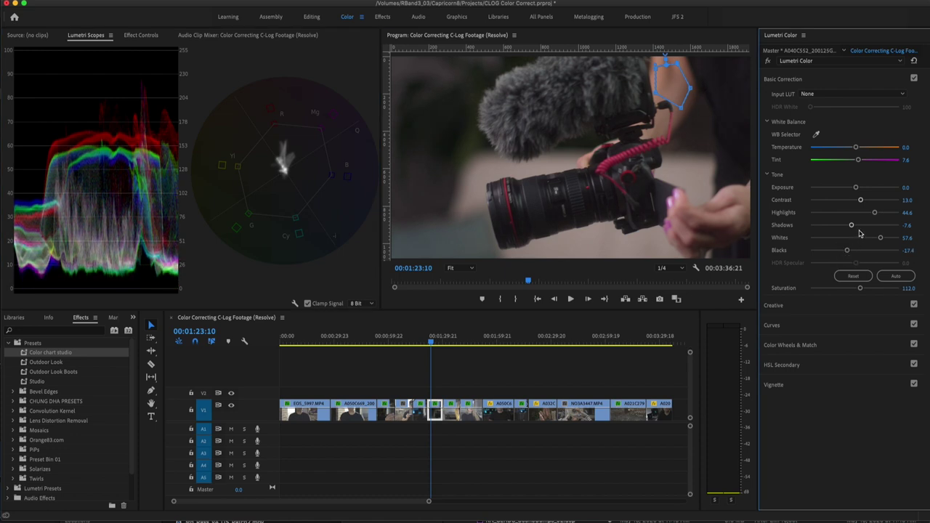
drag(882, 238, 885, 239)
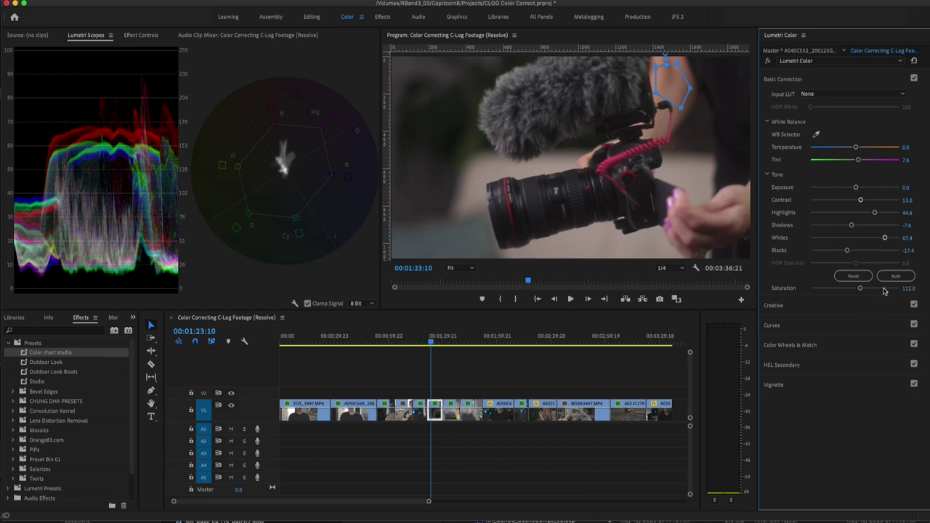
drag(861, 288, 862, 291)
Move the playhead to presenter clip EOS_5980 at 00:02:12:08 to view its grade
click(519, 343)
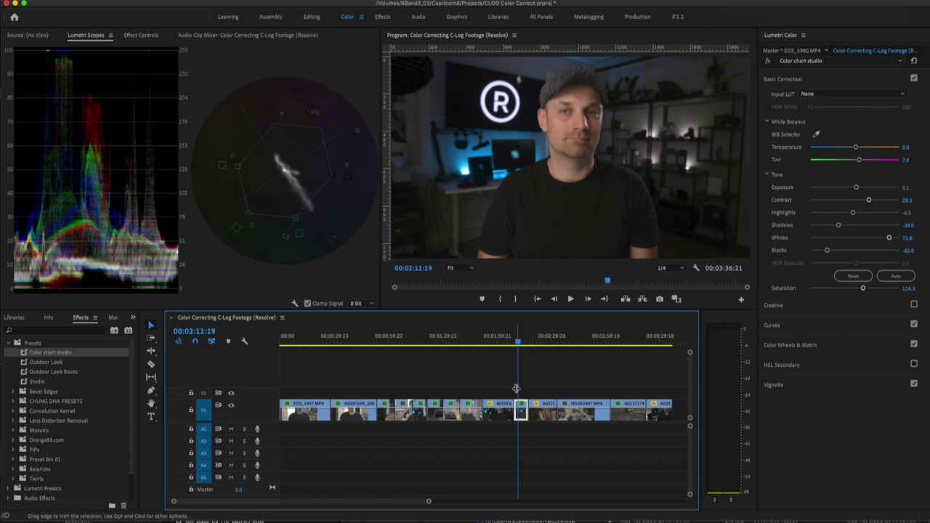
drag(519, 343, 515, 341)
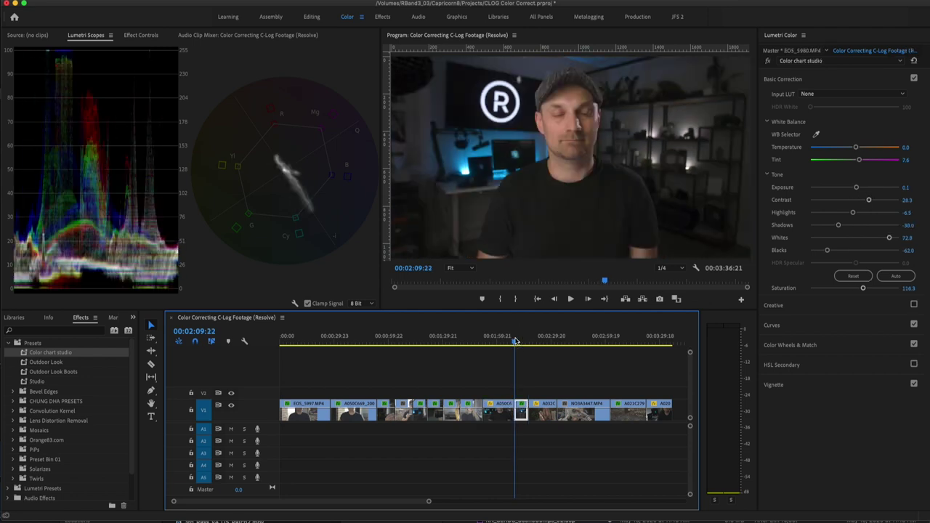